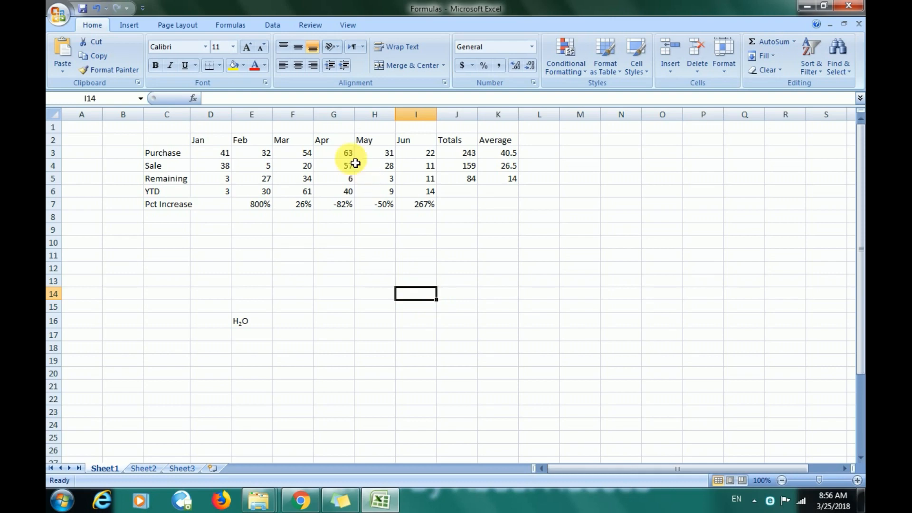
Step: Browse the available fonts for the header cells D2:K2 as far as Times New Roman, leaving the list without applying one
{"action": "left_click_drag", "start_coordinate": [195, 141], "coordinate": [496, 140]}
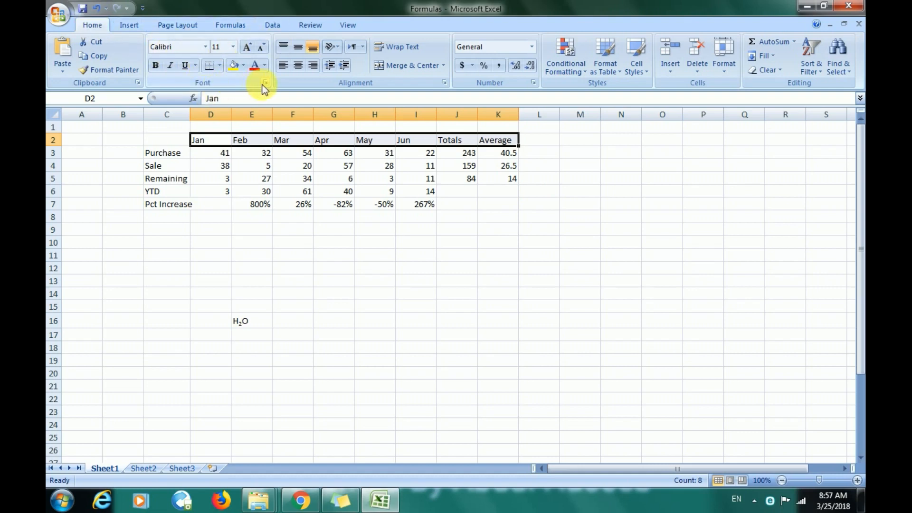
{"action": "left_click", "coordinate": [207, 50]}
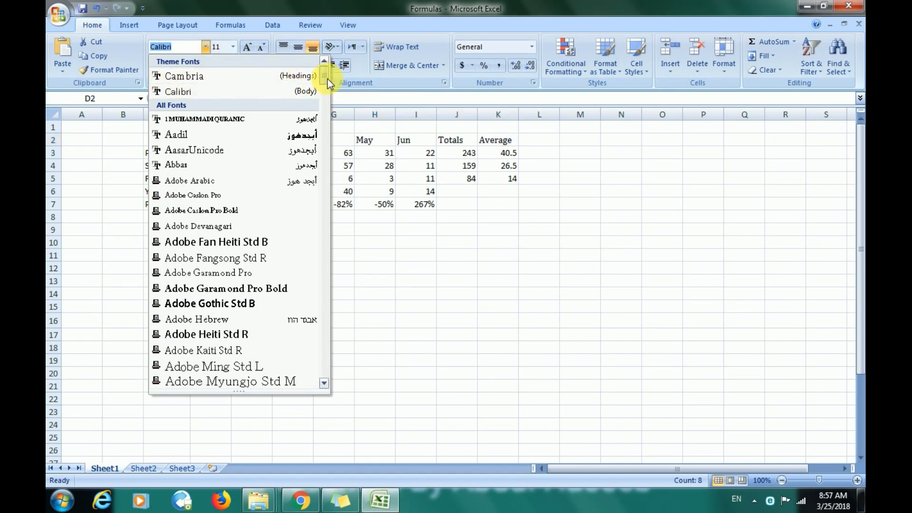
{"action": "scroll", "coordinate": [326, 79], "scroll_direction": "down", "scroll_amount": 2}
{"action": "scroll", "coordinate": [327, 84], "scroll_direction": "down", "scroll_amount": 3}
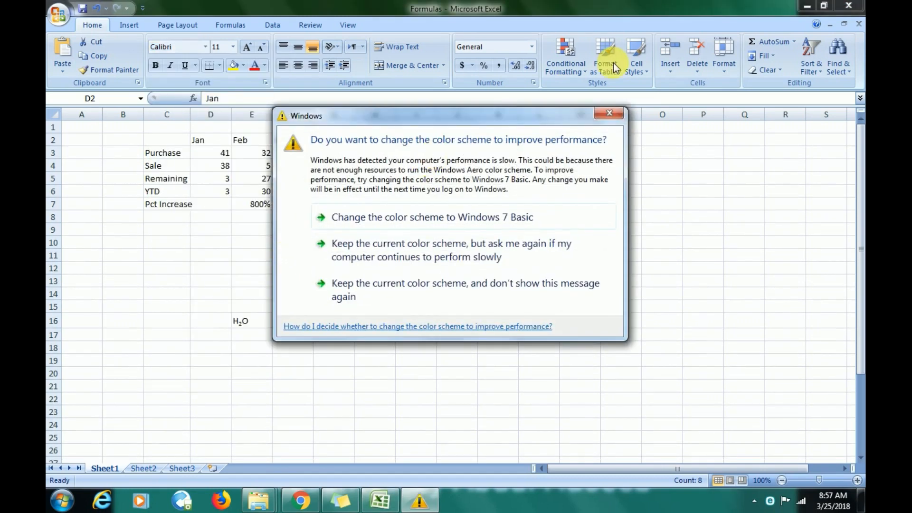
{"action": "left_click", "coordinate": [609, 113]}
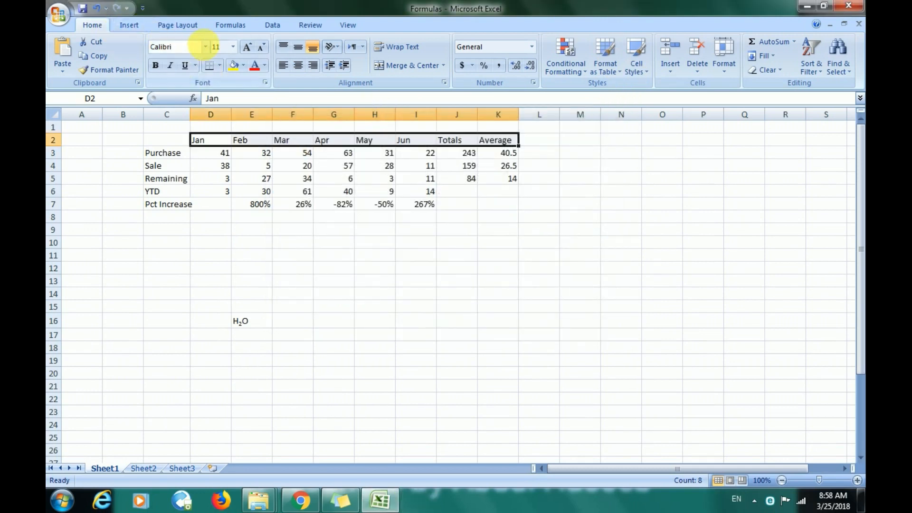
{"action": "left_click", "coordinate": [204, 44]}
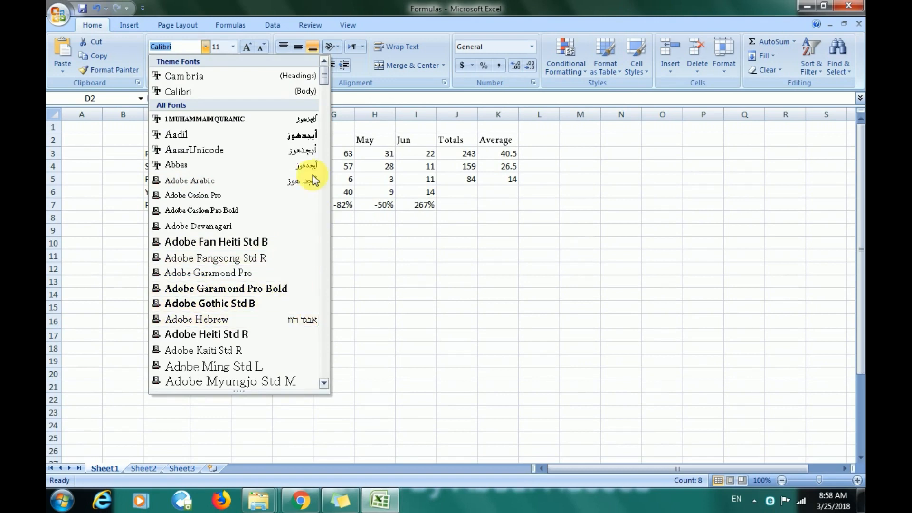
{"action": "scroll", "coordinate": [325, 91], "scroll_direction": "down", "scroll_amount": 4}
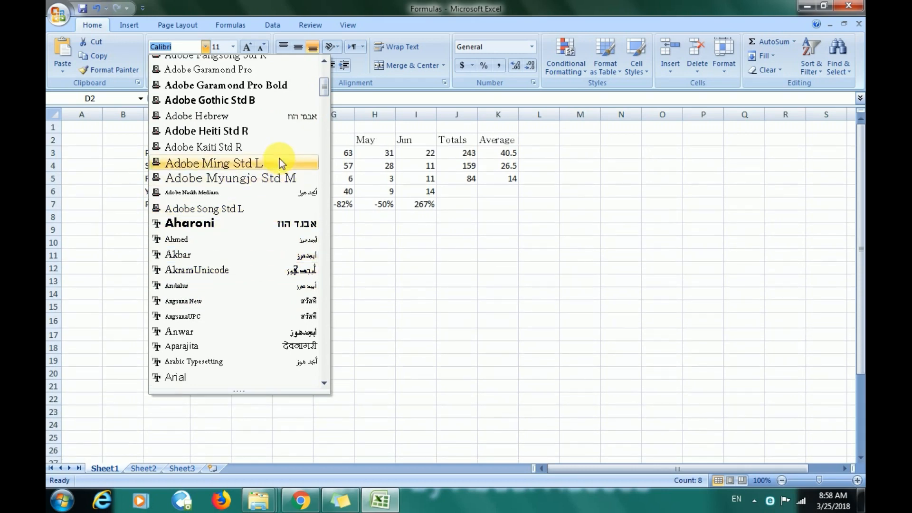
{"action": "left_click", "coordinate": [323, 122]}
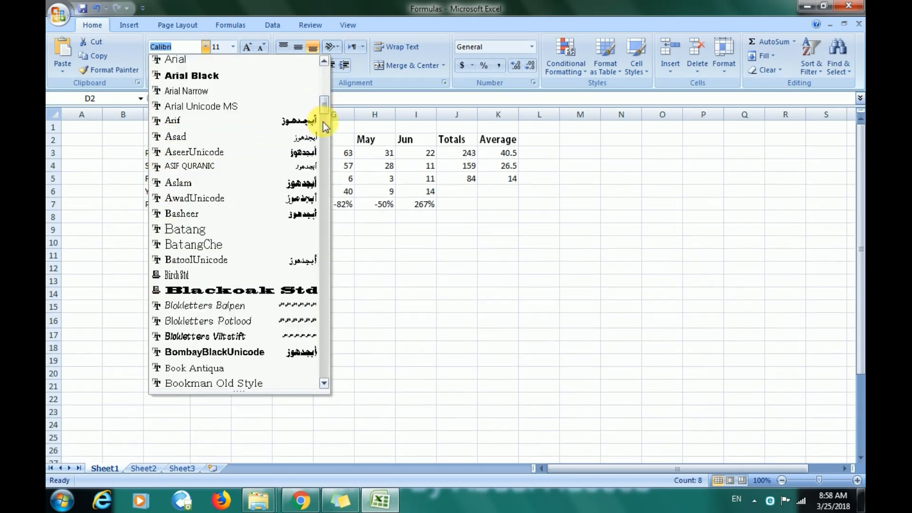
{"action": "left_click", "coordinate": [323, 122]}
{"action": "left_click_drag", "start_coordinate": [321, 121], "coordinate": [323, 147]}
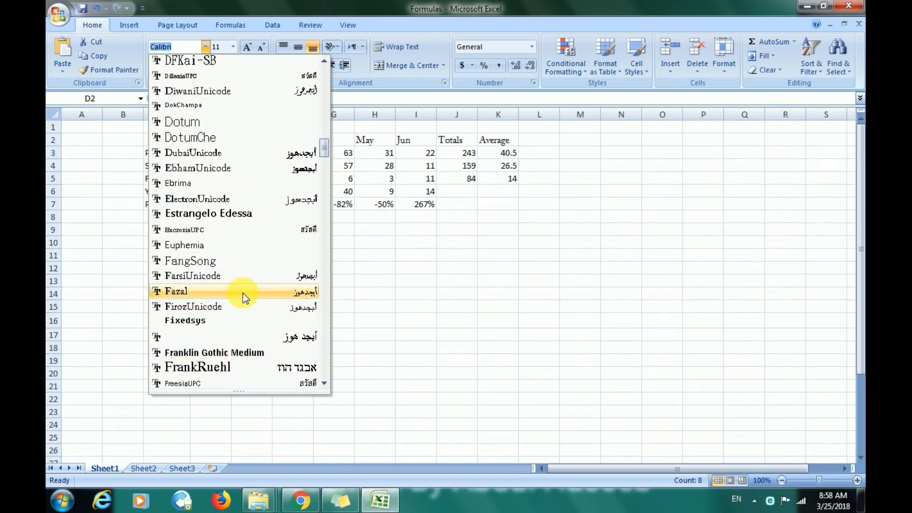
{"action": "type", "text": "t"}
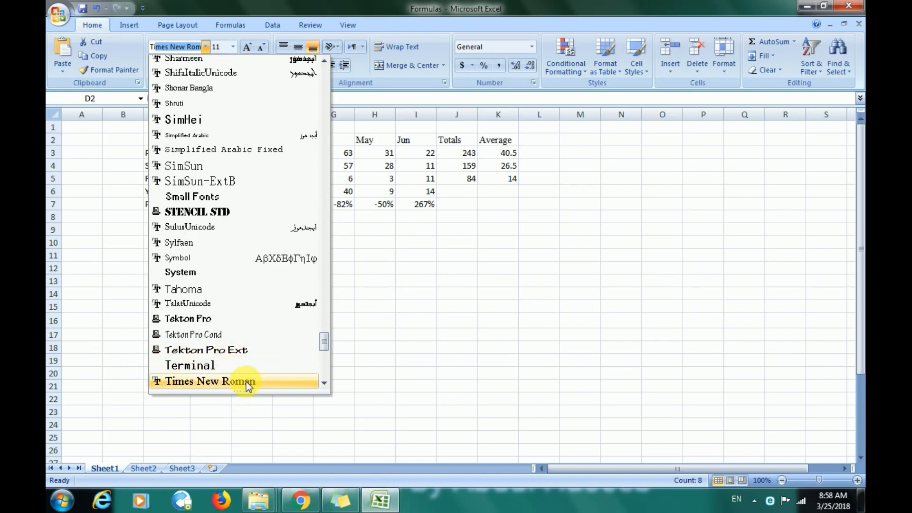
{"action": "key", "text": "Escape"}
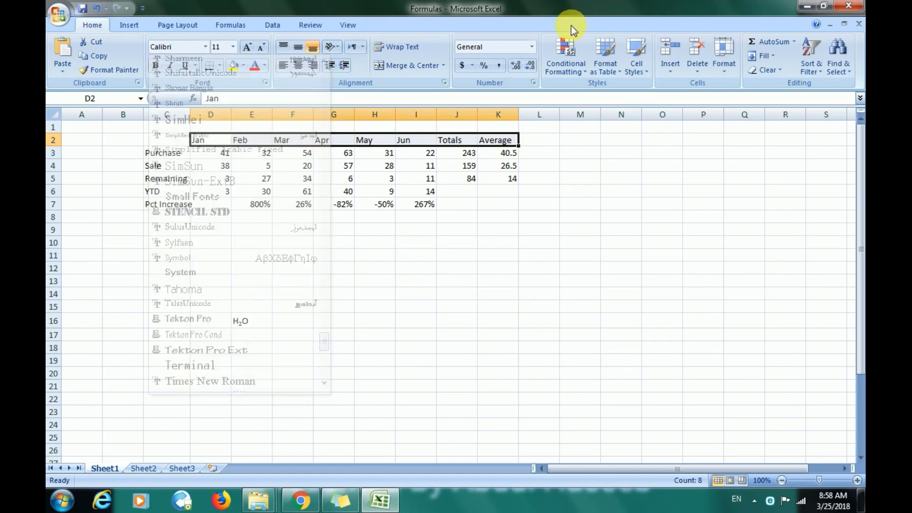
Step: Enlarge the header cells D2:K2 to font size 18 and reduce them to size 14
{"action": "left_click", "coordinate": [485, 190]}
{"action": "left_click", "coordinate": [508, 140]}
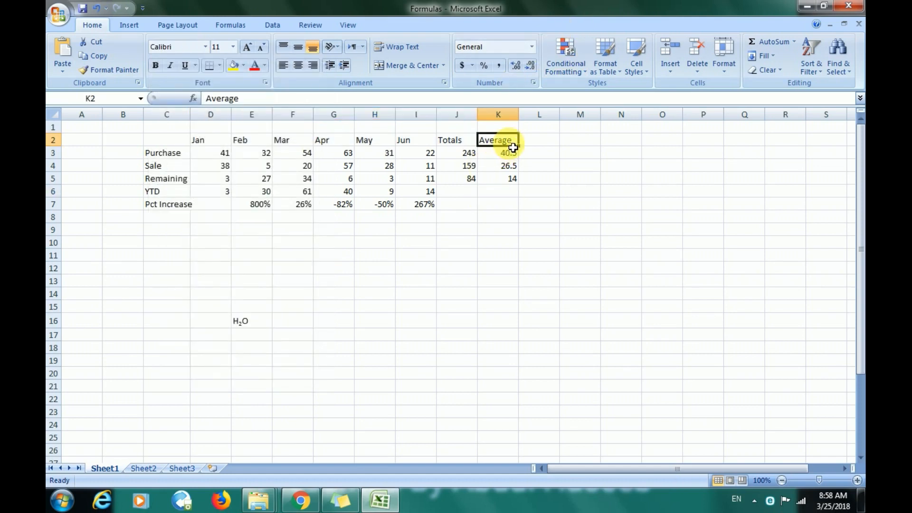
{"action": "left_click", "coordinate": [205, 139], "text": "shift"}
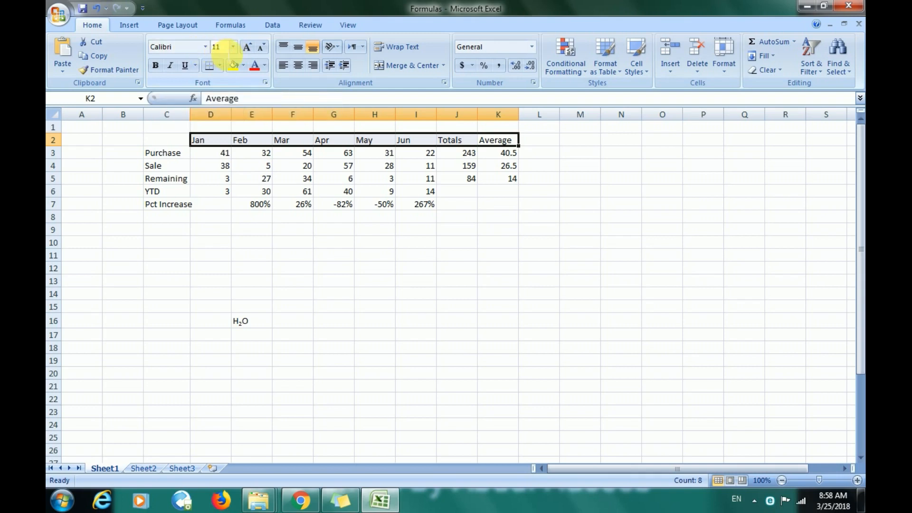
{"action": "left_click", "coordinate": [232, 47]}
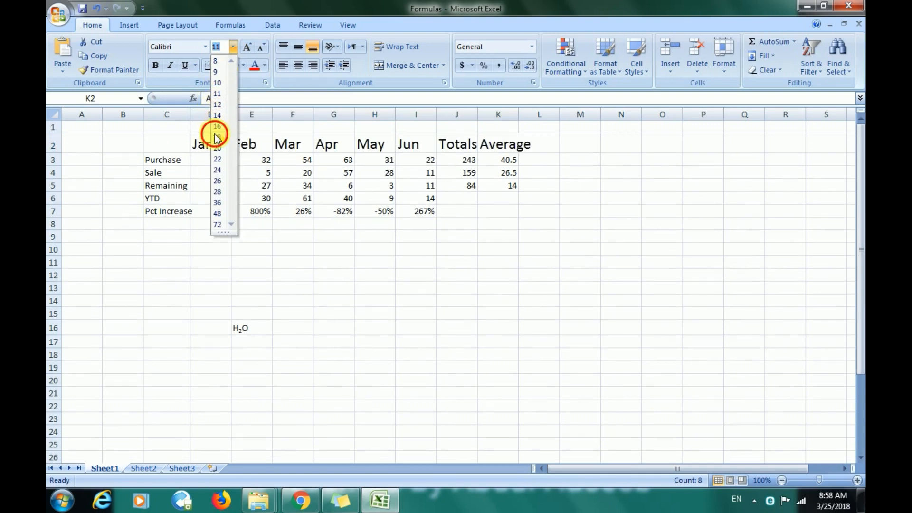
{"action": "left_click", "coordinate": [217, 137]}
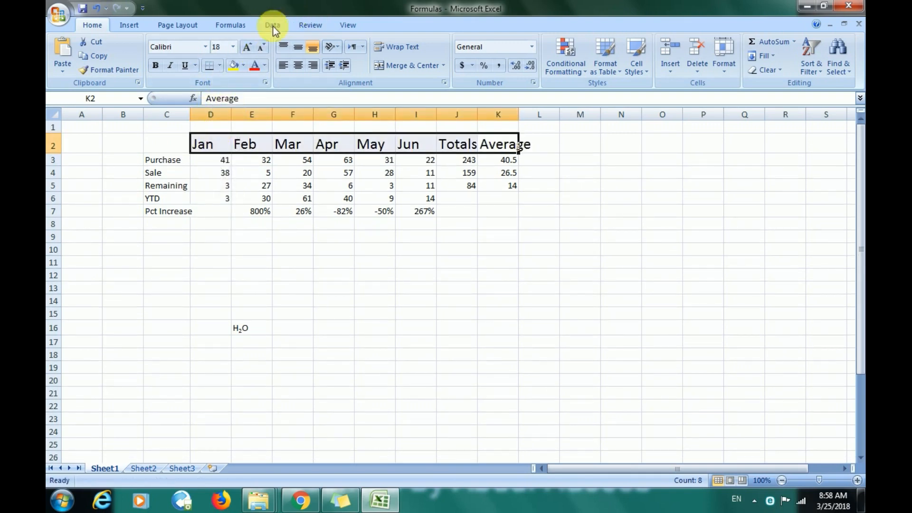
{"action": "left_click", "coordinate": [232, 47]}
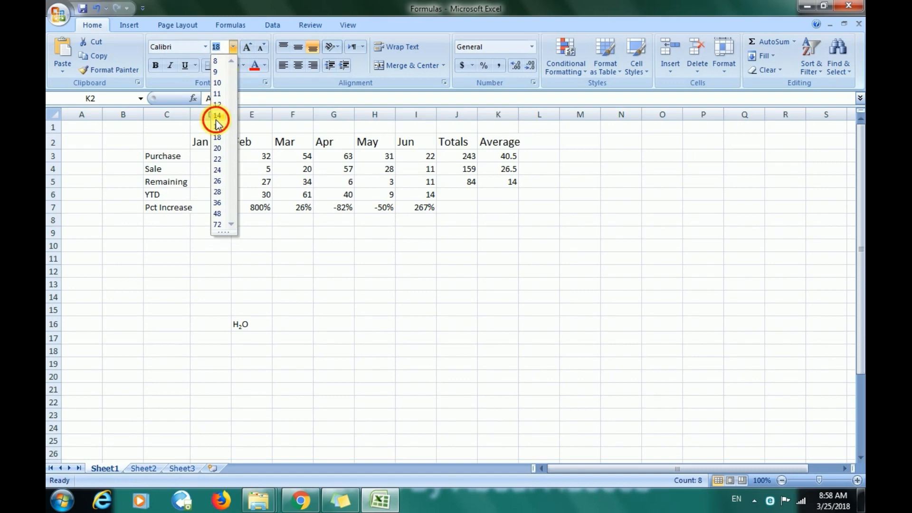
{"action": "left_click", "coordinate": [216, 120]}
{"action": "left_click_drag", "start_coordinate": [241, 145], "coordinate": [249, 211]}
{"action": "left_click", "coordinate": [235, 183]}
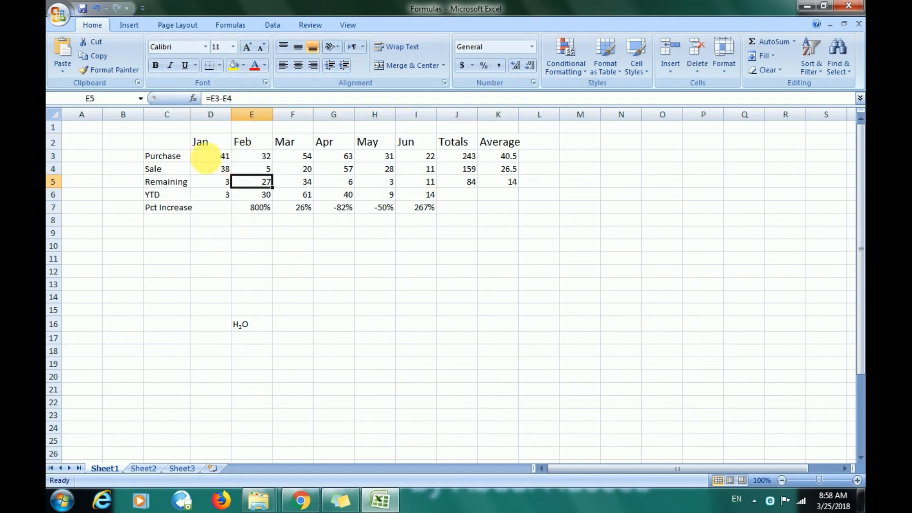
Step: Make the header cells from Jan through Average in row 2 bold
{"action": "left_click", "coordinate": [204, 141]}
{"action": "left_click", "coordinate": [523, 144], "text": "shift"}
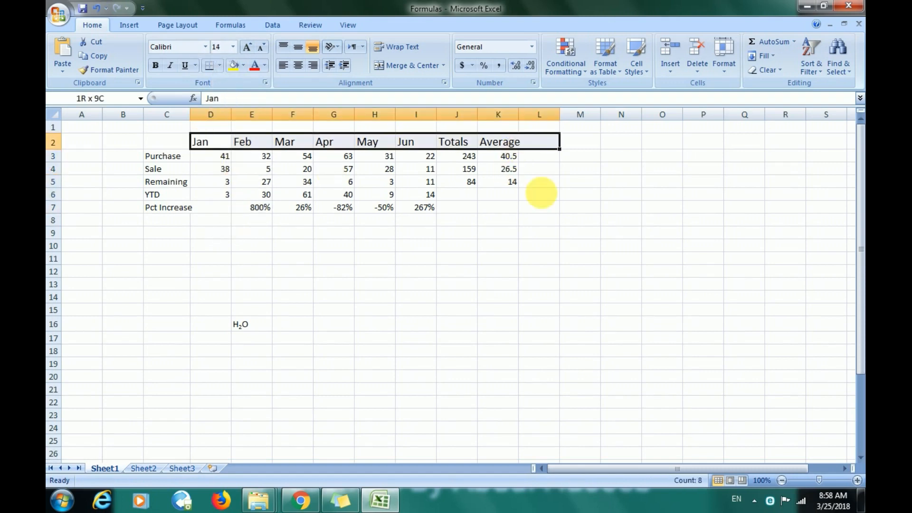
{"action": "left_click", "coordinate": [508, 145]}
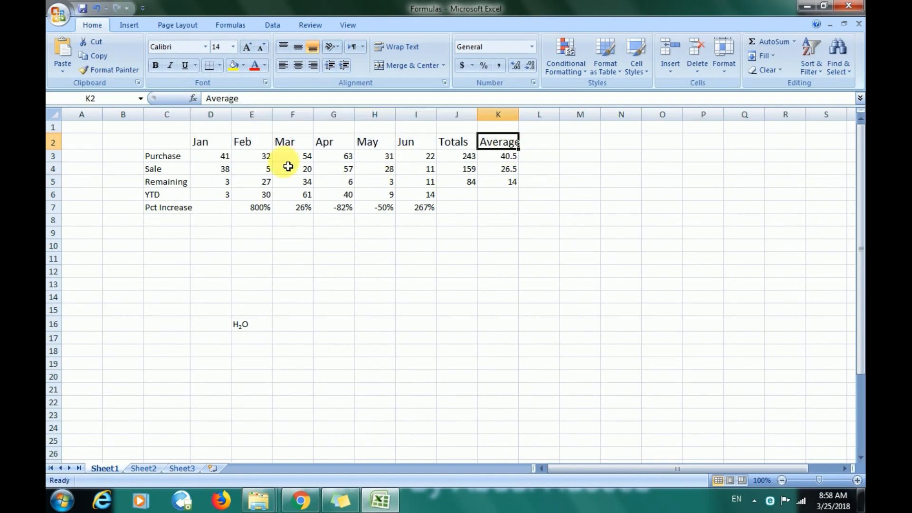
{"action": "left_click", "coordinate": [211, 145], "text": "shift"}
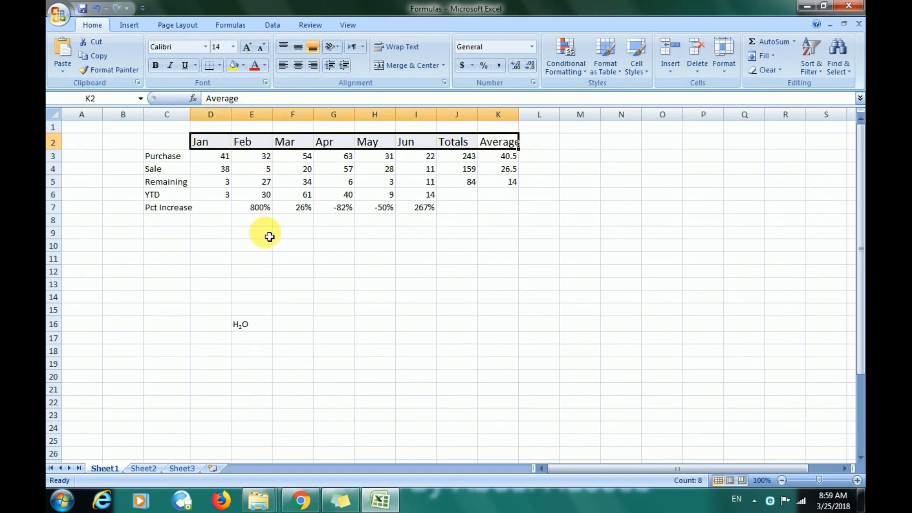
{"action": "left_click", "coordinate": [152, 67]}
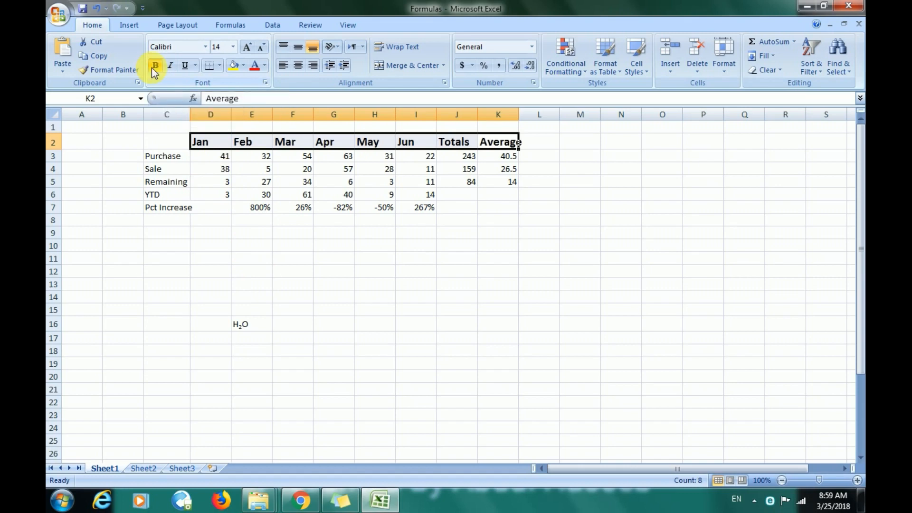
Step: Reselect the header cells D2:K2, toggle their bold formatting, and leave it switched off
{"action": "left_click", "coordinate": [248, 167]}
{"action": "left_click_drag", "start_coordinate": [221, 137], "coordinate": [518, 143]}
{"action": "left_click", "coordinate": [153, 67]}
{"action": "left_click", "coordinate": [153, 67]}
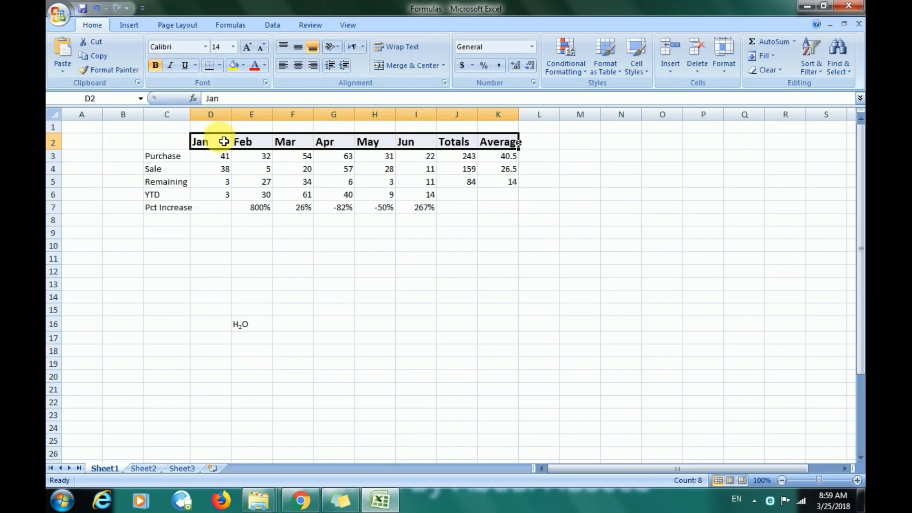
{"action": "key", "text": "ctrl+b"}
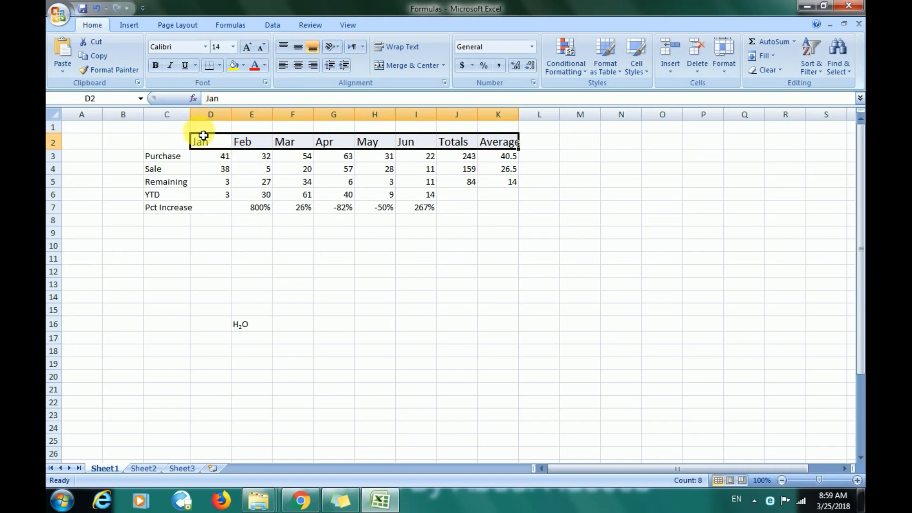
Step: Select the header range from D2 to K2 again and apply bold to it
{"action": "left_click", "coordinate": [260, 184]}
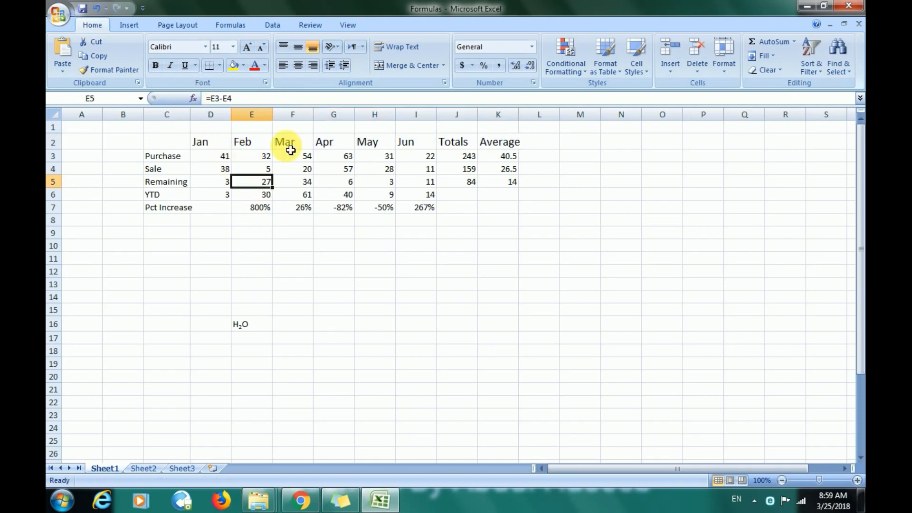
{"action": "left_click", "coordinate": [466, 144]}
{"action": "left_click", "coordinate": [500, 149]}
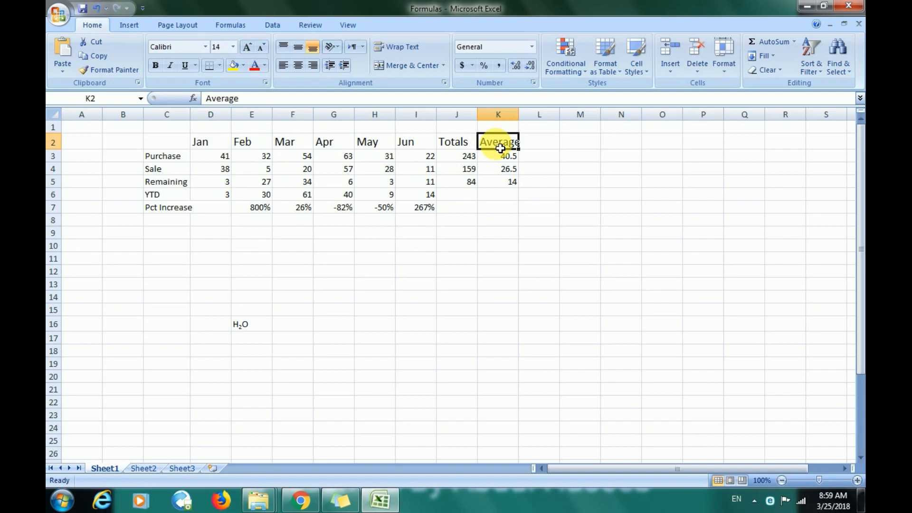
{"action": "left_click", "coordinate": [222, 147]}
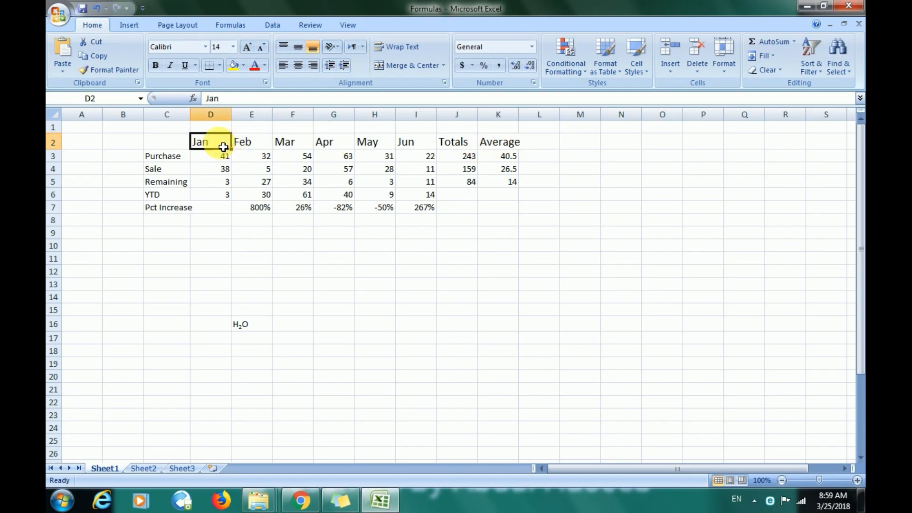
{"action": "left_click", "coordinate": [499, 146], "text": "shift"}
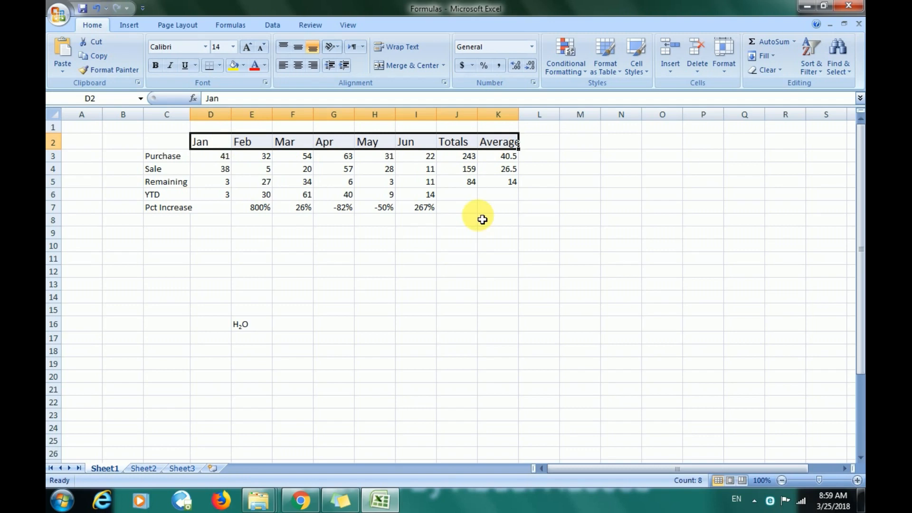
{"action": "key", "text": "ctrl+b"}
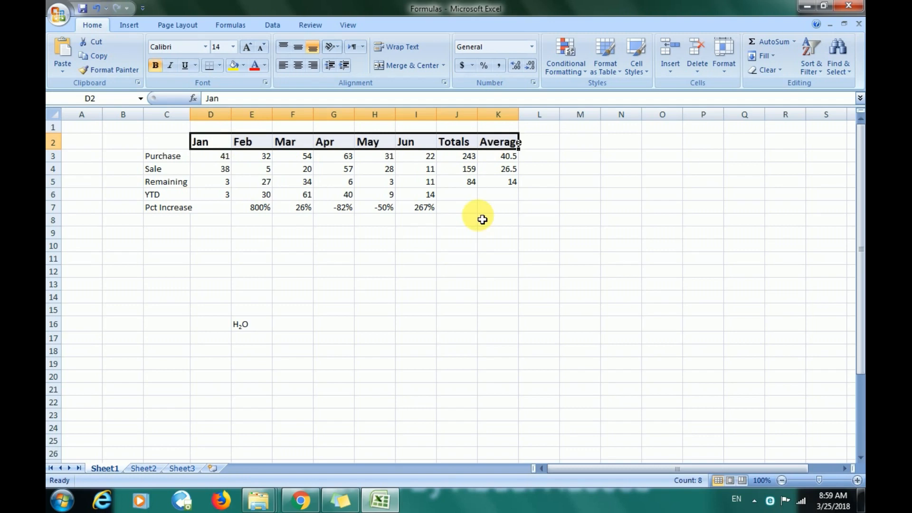
Step: Remove the bold formatting from the header cells, selecting them from Average back to Jan
{"action": "left_click", "coordinate": [482, 219]}
{"action": "left_click", "coordinate": [507, 143]}
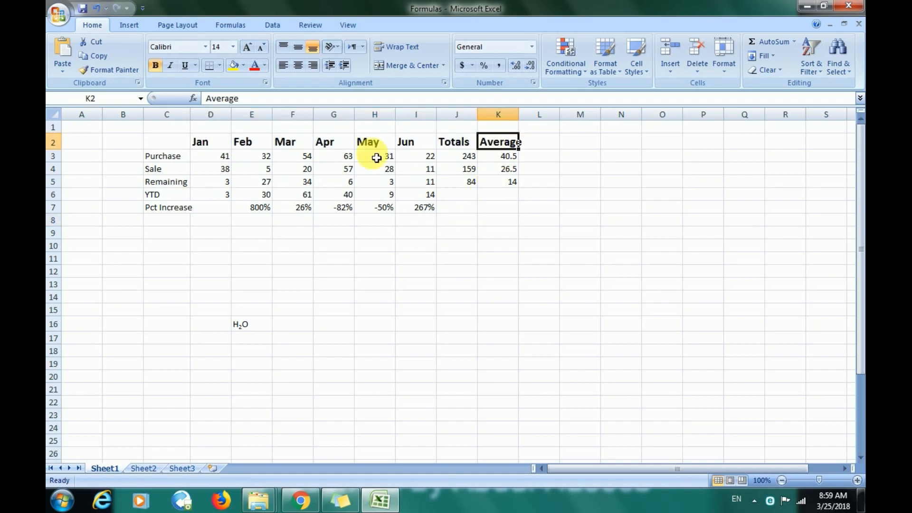
{"action": "left_click", "coordinate": [215, 144], "text": "shift"}
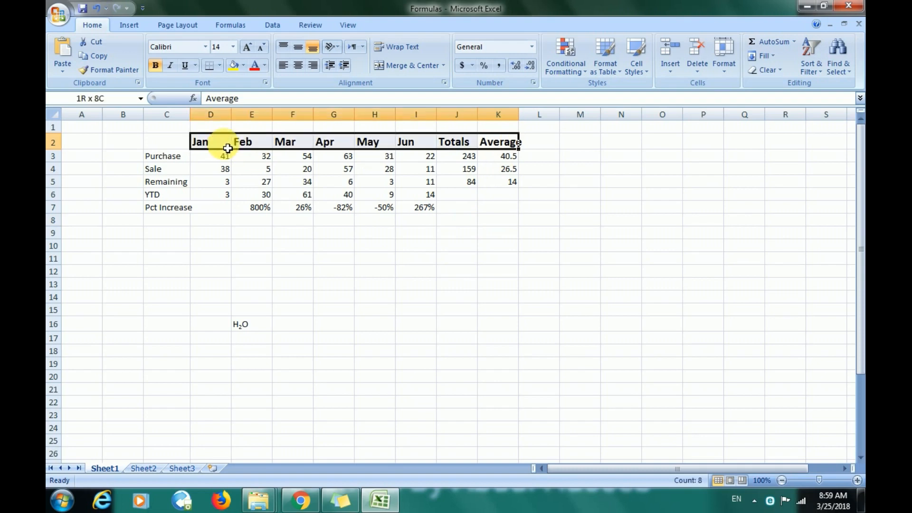
{"action": "key", "text": "ctrl+b"}
{"action": "left_click", "coordinate": [334, 247]}
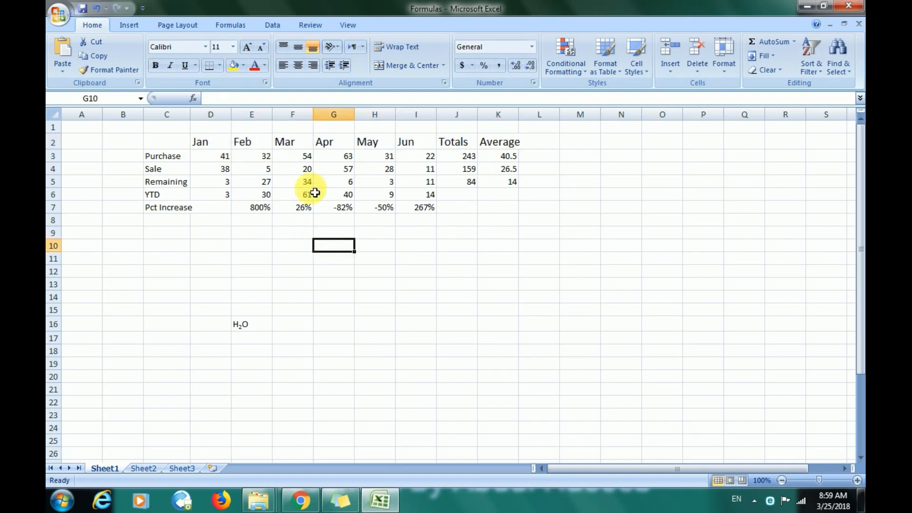
Step: Switch bold on and off again for the header cells D2:K2
{"action": "left_click", "coordinate": [221, 143]}
{"action": "left_click", "coordinate": [511, 145], "text": "shift"}
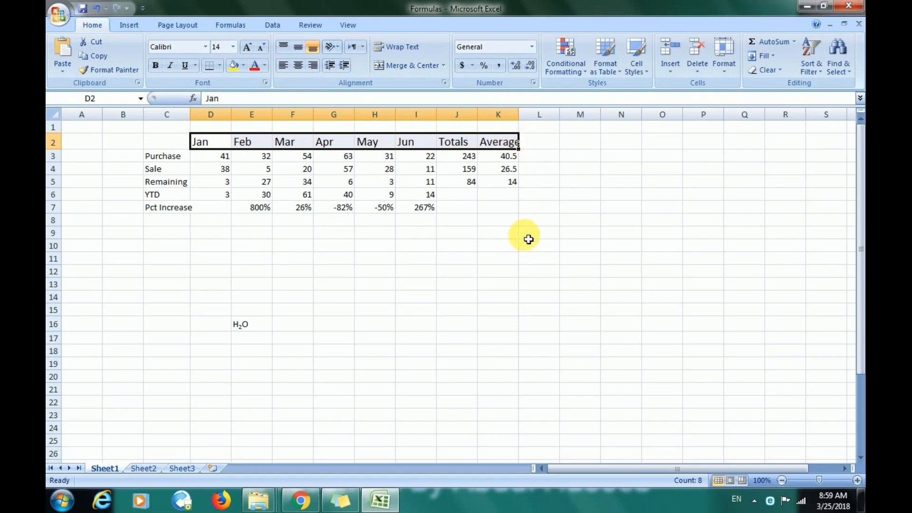
{"action": "key", "text": "ctrl+b"}
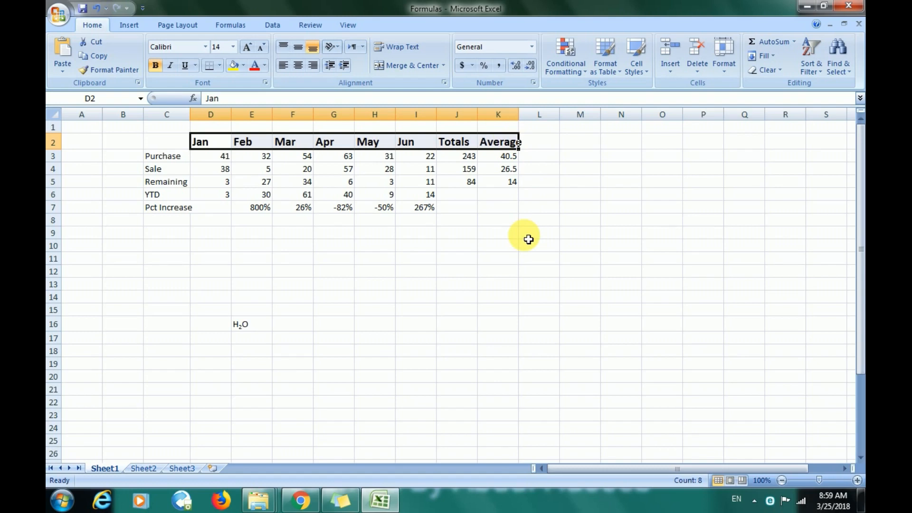
{"action": "key", "text": "ctrl+b"}
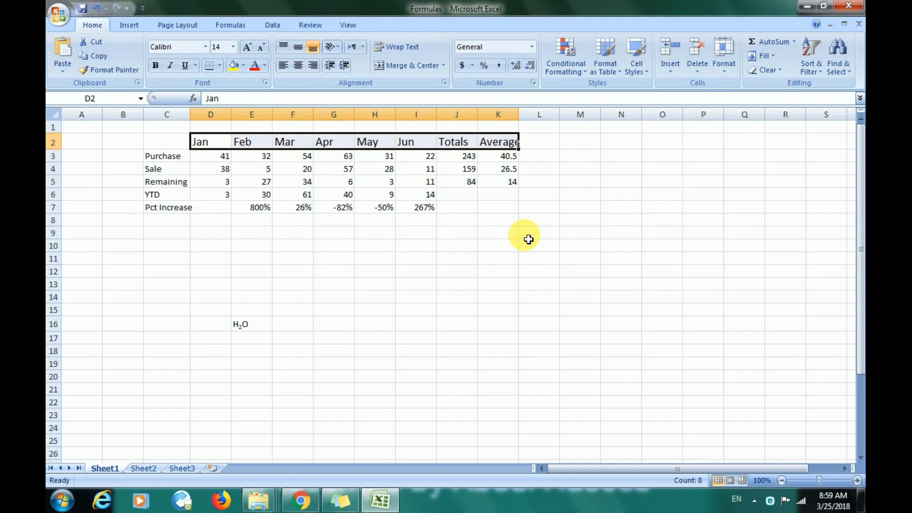
Step: Switch bold on and off for the Purchase values in D3:K3, dismissing the Windows color scheme message
{"action": "left_click", "coordinate": [489, 235]}
{"action": "left_click", "coordinate": [229, 169]}
{"action": "left_click", "coordinate": [227, 157]}
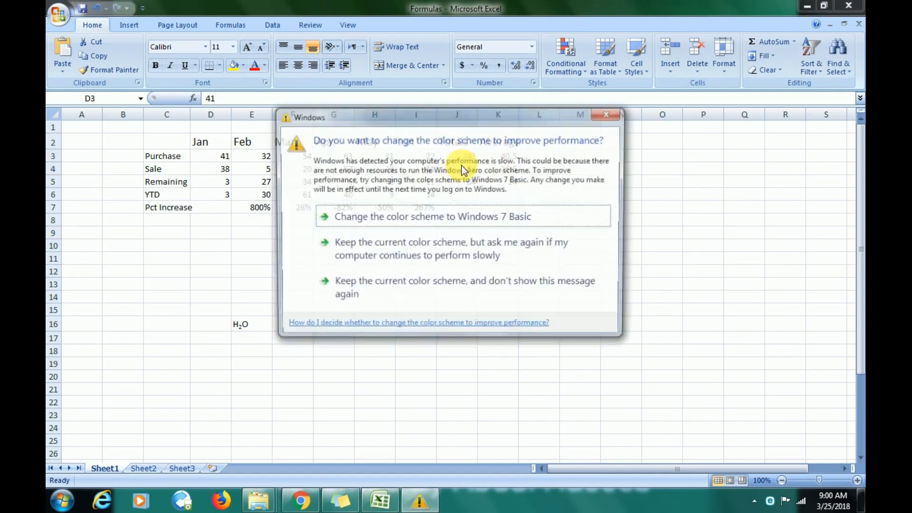
{"action": "left_click", "coordinate": [605, 116]}
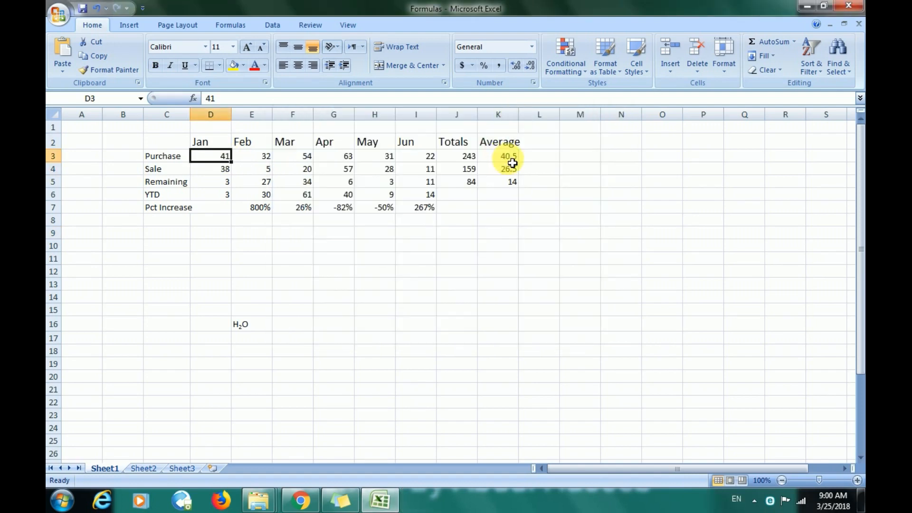
{"action": "left_click", "coordinate": [509, 157], "text": "shift"}
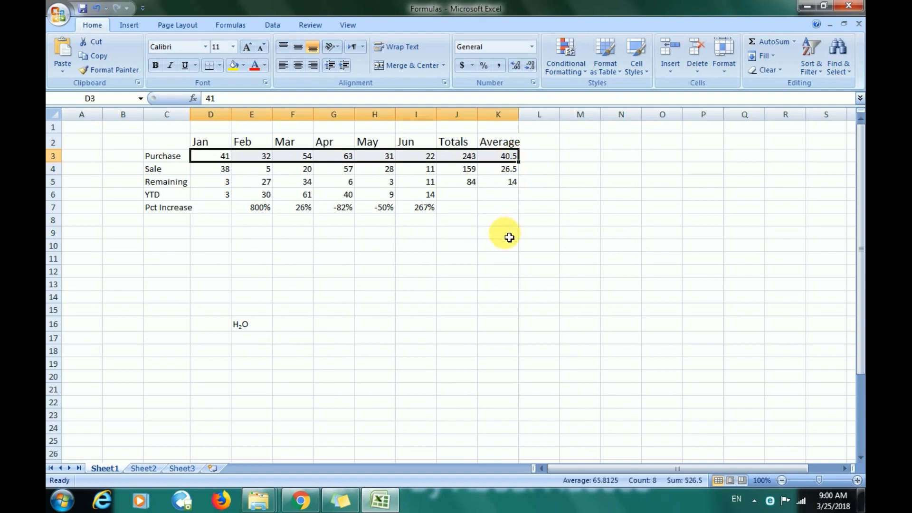
{"action": "key", "text": "ctrl+b"}
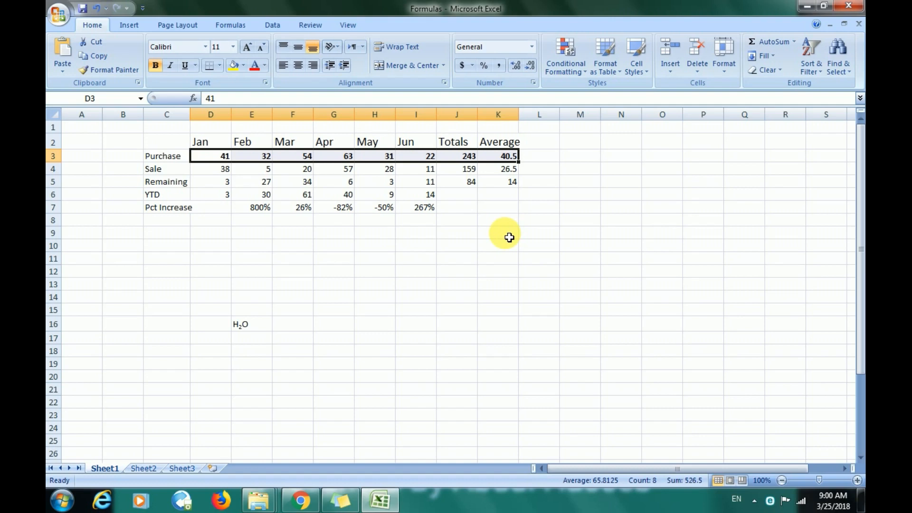
{"action": "key", "text": "ctrl+b"}
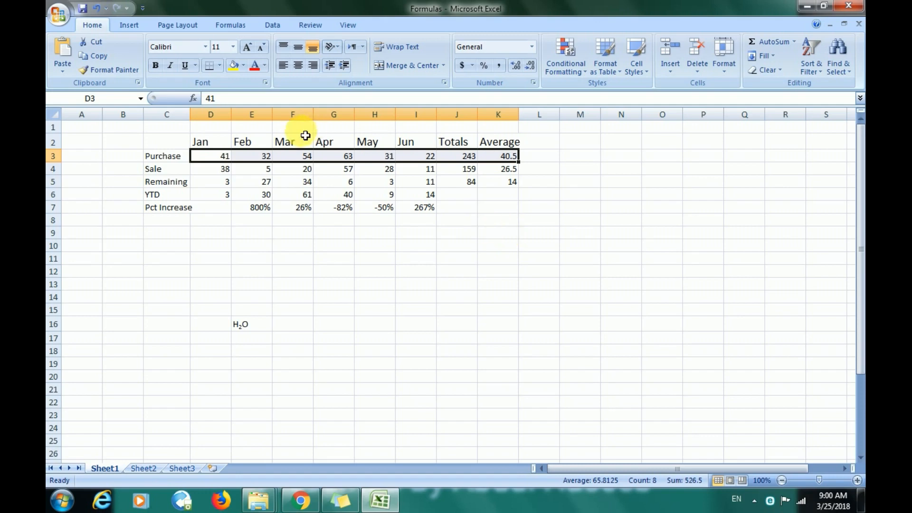
Step: Open the font settings for header cells D2:K2 and preview the fonts Aadil, Aasar Unicode, Adobe Fan Heiti Std B and Ahmed
{"action": "left_click", "coordinate": [217, 141]}
{"action": "left_click", "coordinate": [482, 138], "text": "shift"}
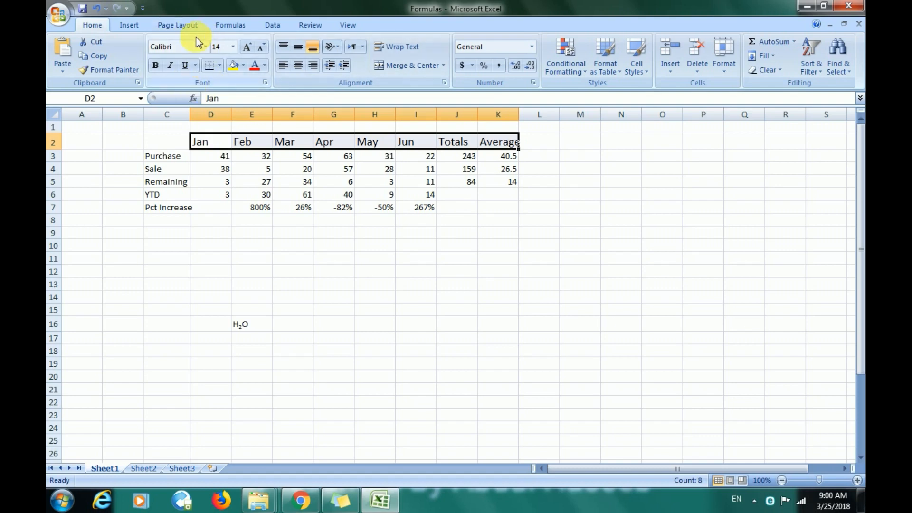
{"action": "left_click", "coordinate": [265, 81]}
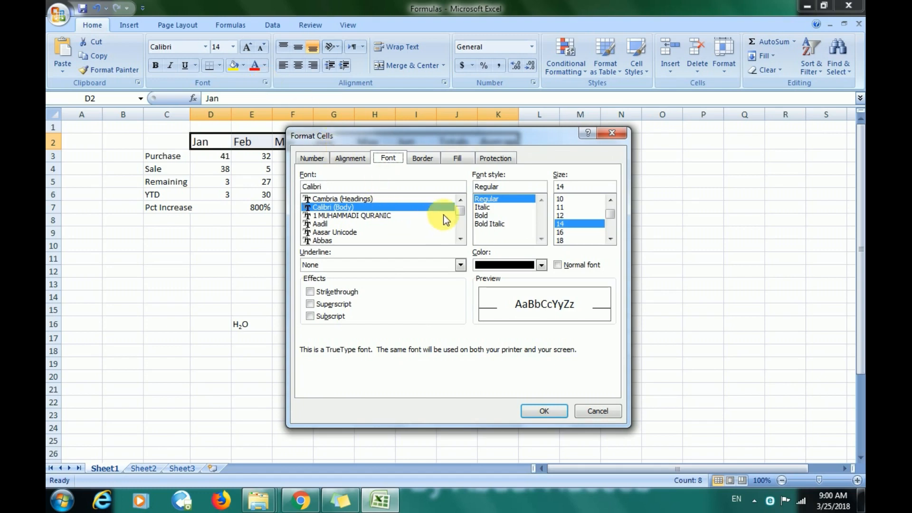
{"action": "mouse_move", "coordinate": [457, 209]}
{"action": "left_mouse_down"}
{"action": "mouse_move", "coordinate": [460, 227]}
{"action": "mouse_move", "coordinate": [460, 206]}
{"action": "left_mouse_up"}
{"action": "left_click", "coordinate": [387, 222]}
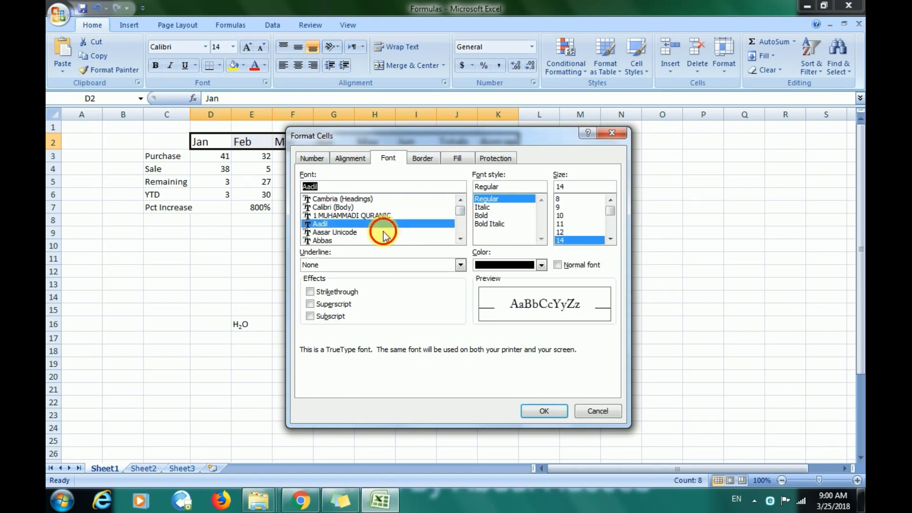
{"action": "left_click", "coordinate": [384, 232]}
{"action": "left_click", "coordinate": [459, 240]}
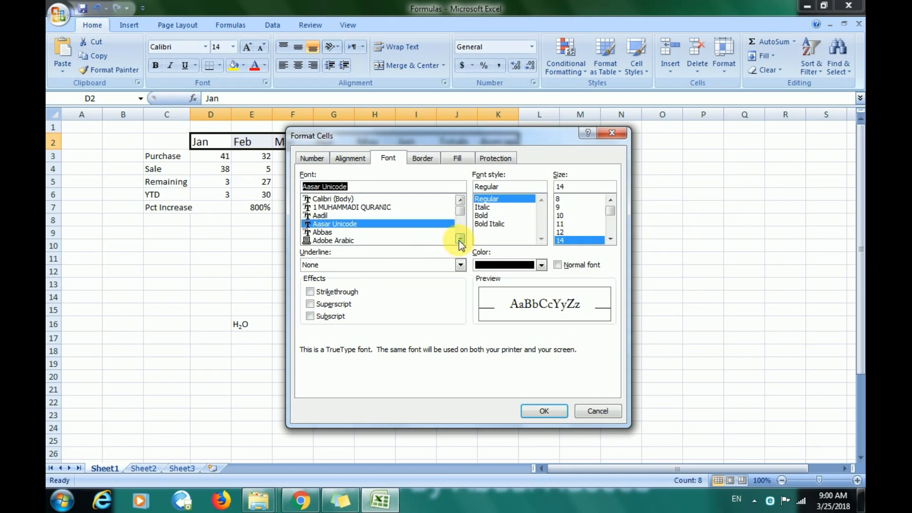
{"action": "left_click", "coordinate": [458, 241]}
{"action": "left_click", "coordinate": [411, 224]}
{"action": "left_click", "coordinate": [416, 232]}
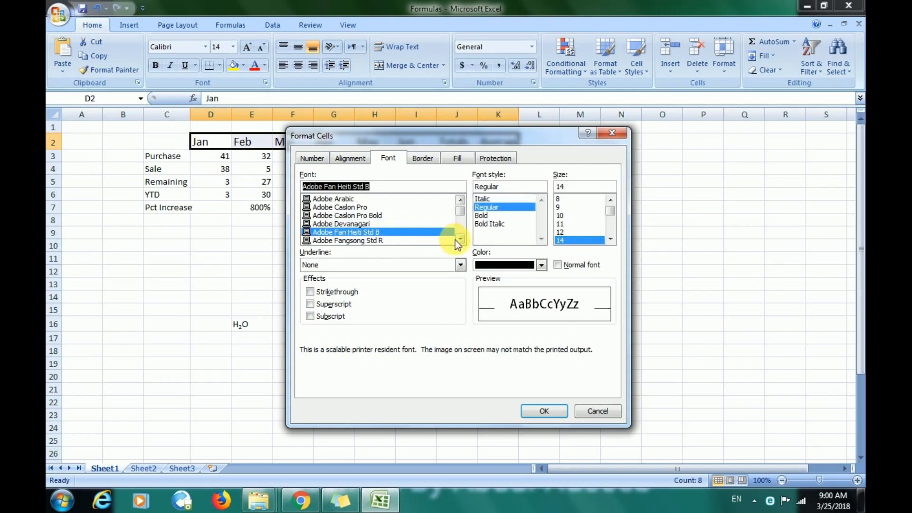
{"action": "left_click", "coordinate": [460, 240]}
{"action": "left_click", "coordinate": [459, 240]}
{"action": "left_click", "coordinate": [411, 232]}
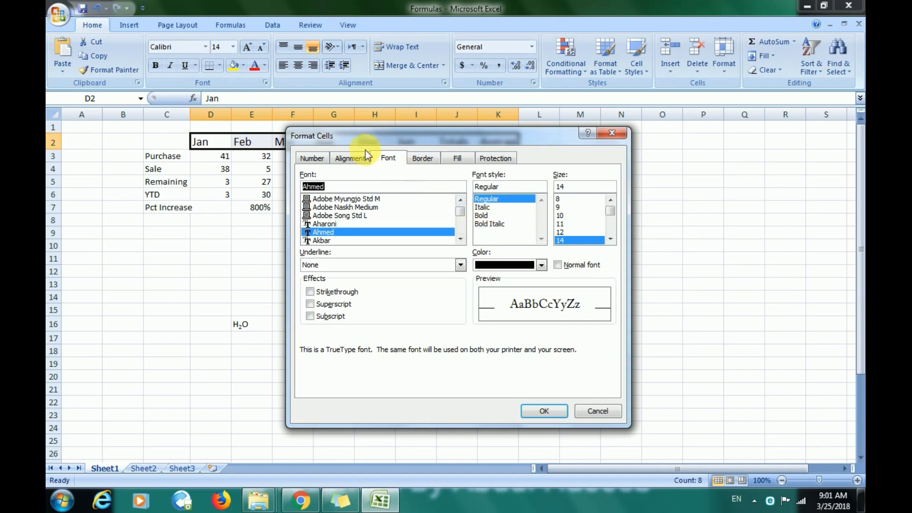
Step: Try the Bold and Regular styles and size 14 for the header cells, and cancel the font settings
{"action": "left_click", "coordinate": [482, 216]}
{"action": "left_click", "coordinate": [501, 198]}
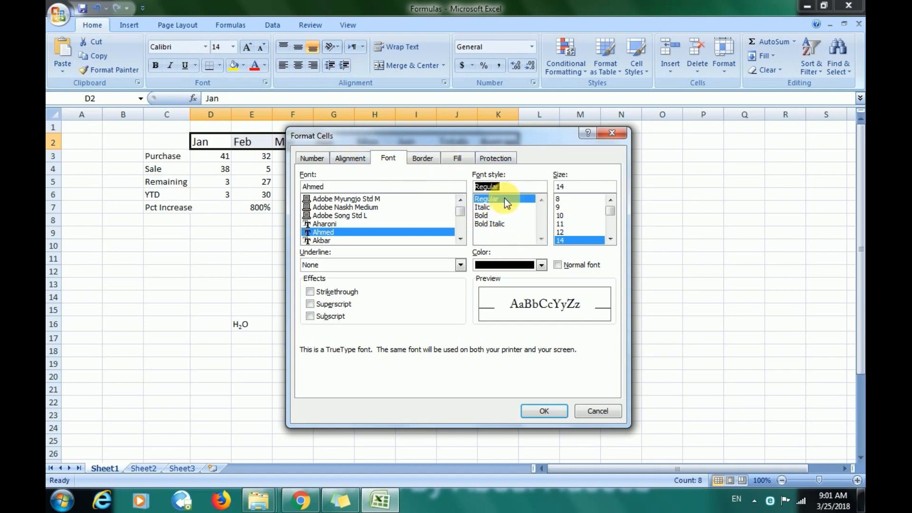
{"action": "scroll", "coordinate": [613, 215], "scroll_direction": "down", "scroll_amount": 1}
{"action": "left_click", "coordinate": [589, 232]}
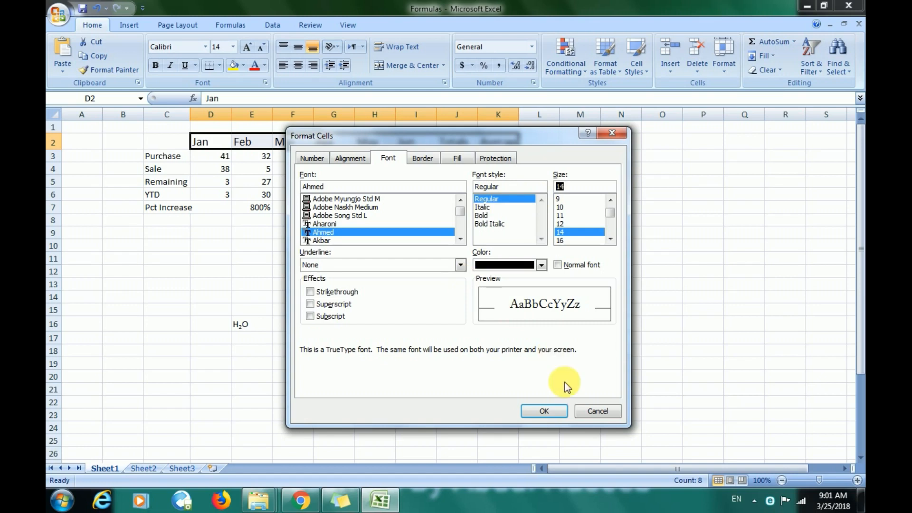
{"action": "left_click", "coordinate": [584, 411]}
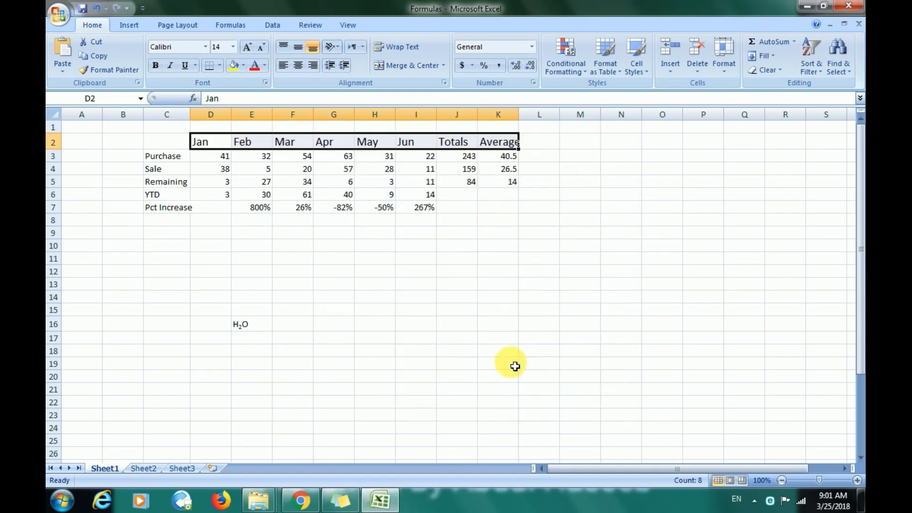
{"action": "left_click", "coordinate": [236, 162]}
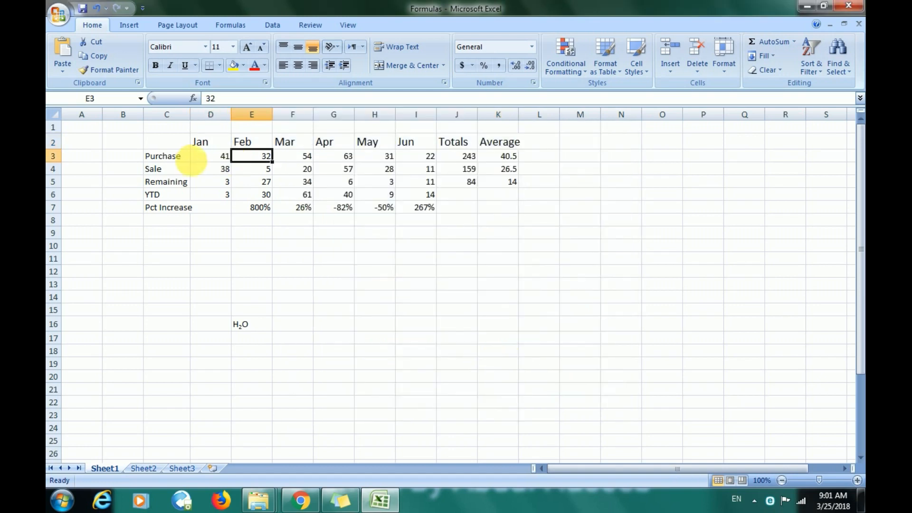
{"action": "left_click", "coordinate": [189, 161]}
{"action": "left_click", "coordinate": [189, 192]}
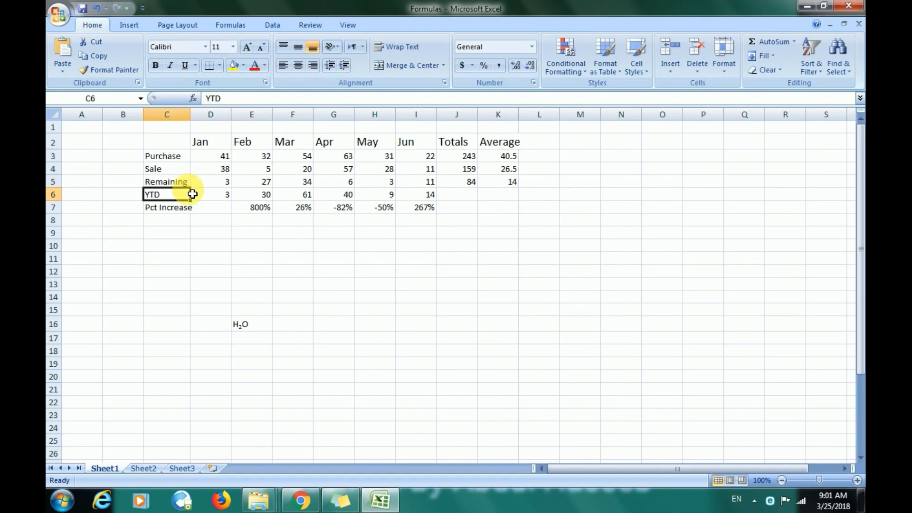
{"action": "left_click", "coordinate": [195, 220]}
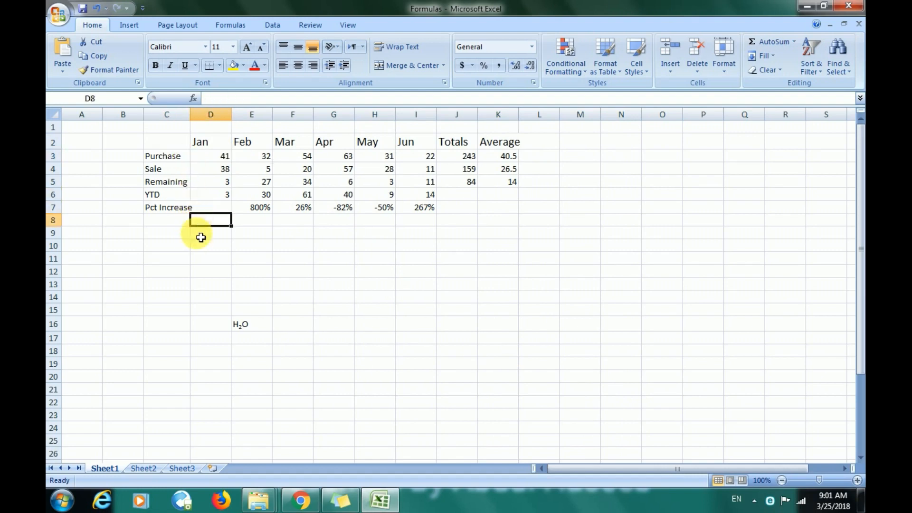
{"action": "left_click", "coordinate": [216, 271]}
{"action": "left_click", "coordinate": [243, 283]}
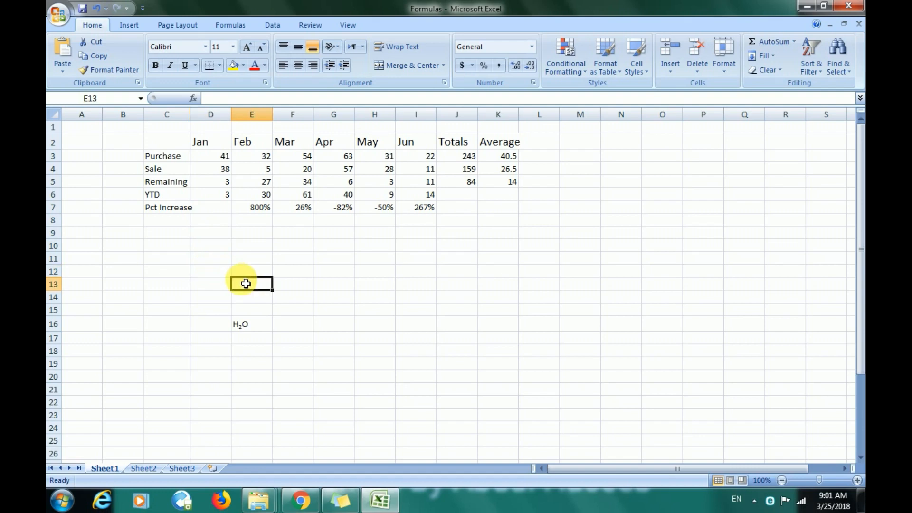
Step: Enter H2O in cell G16, two columns to the right of the existing formula in E16
{"action": "left_click", "coordinate": [243, 325]}
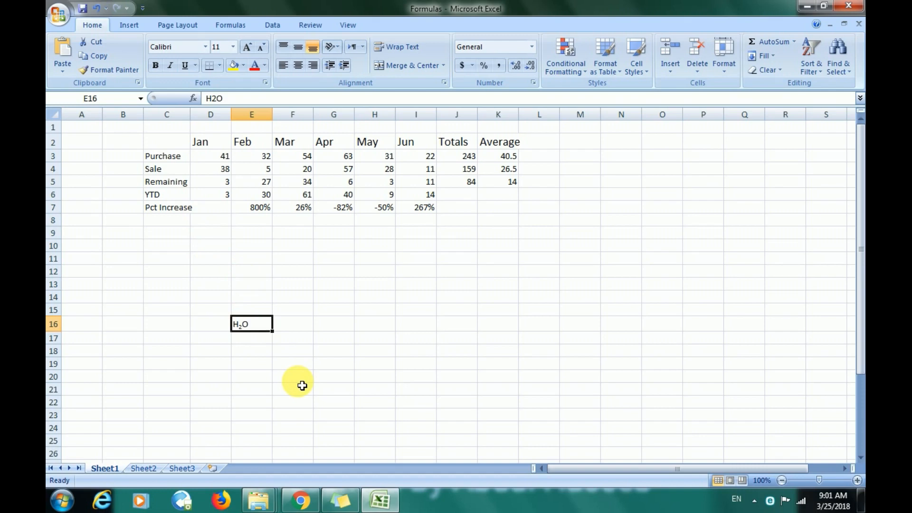
{"action": "key", "text": "Right"}
{"action": "key", "text": "Right"}
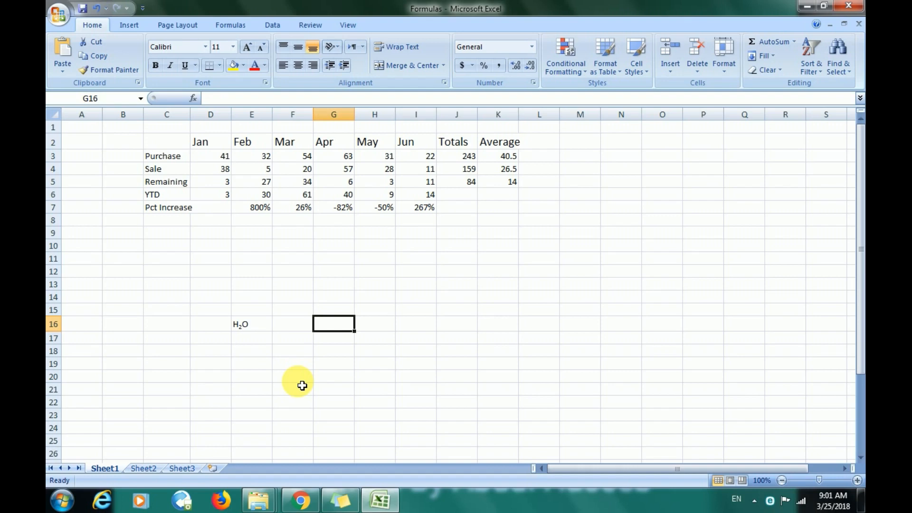
{"action": "type", "text": "H2o"}
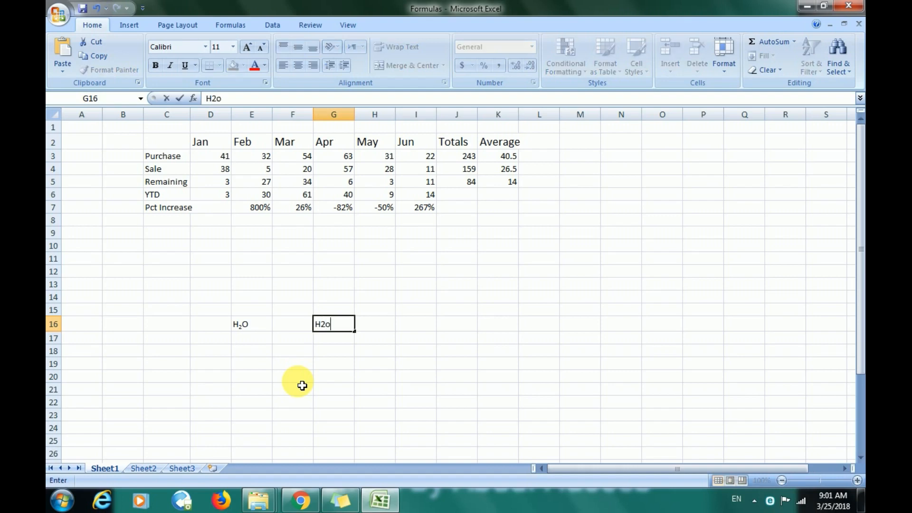
{"action": "key", "text": "BackSpace"}
{"action": "type", "text": "O"}
{"action": "key", "text": "Return"}
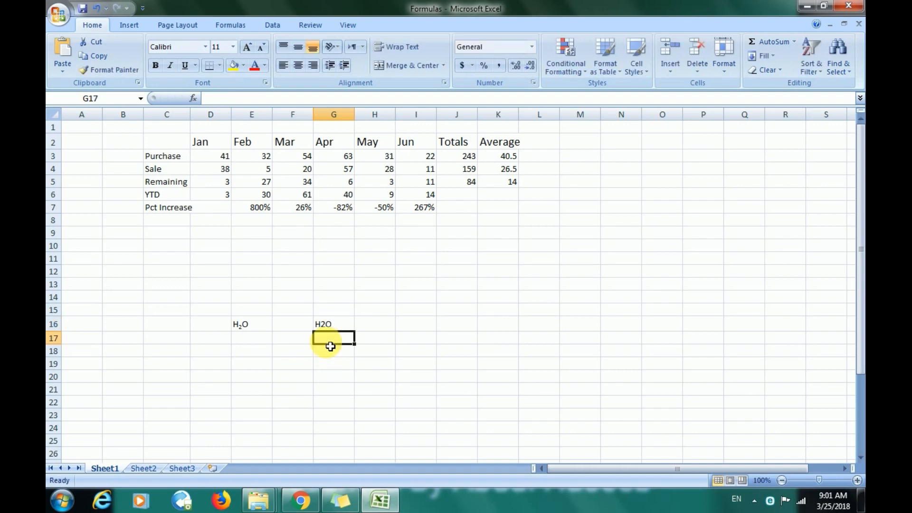
Step: Format only the digit 2 of H2O in cell G16 as subscript
{"action": "left_click", "coordinate": [328, 330]}
{"action": "double_click", "coordinate": [328, 330]}
{"action": "left_click", "coordinate": [328, 331]}
{"action": "key", "text": "shift+Left"}
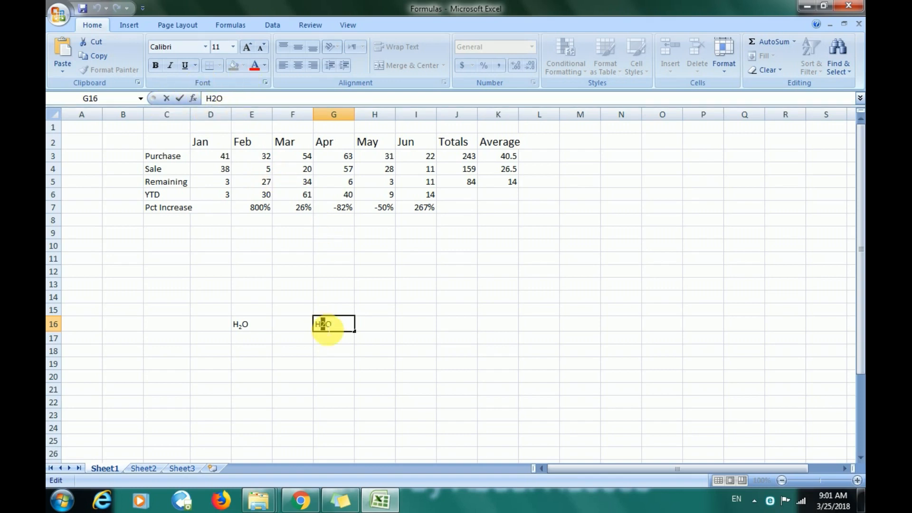
{"action": "right_click", "coordinate": [323, 326]}
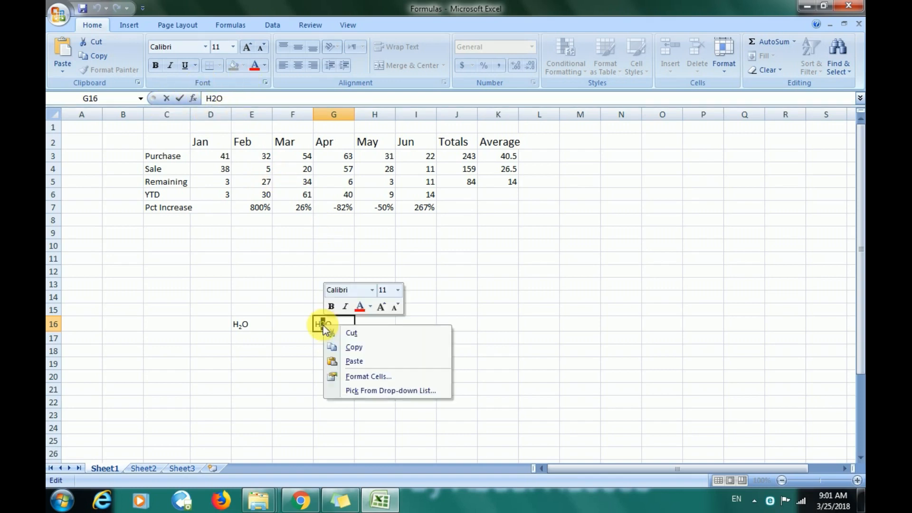
{"action": "left_click", "coordinate": [352, 377]}
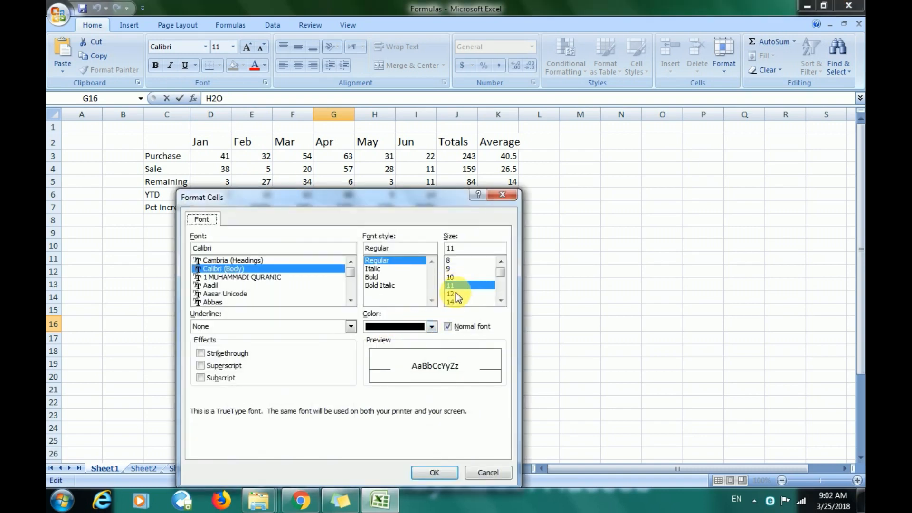
{"action": "left_click", "coordinate": [204, 378]}
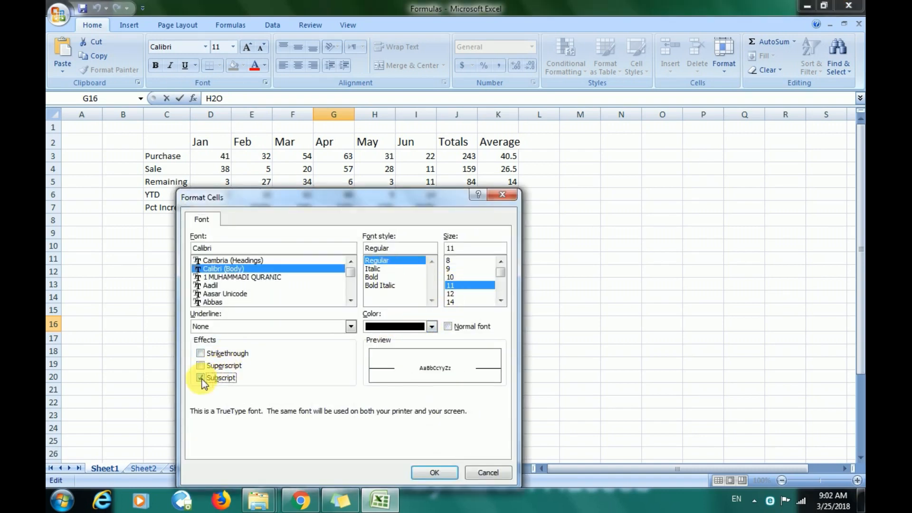
{"action": "left_click", "coordinate": [432, 470]}
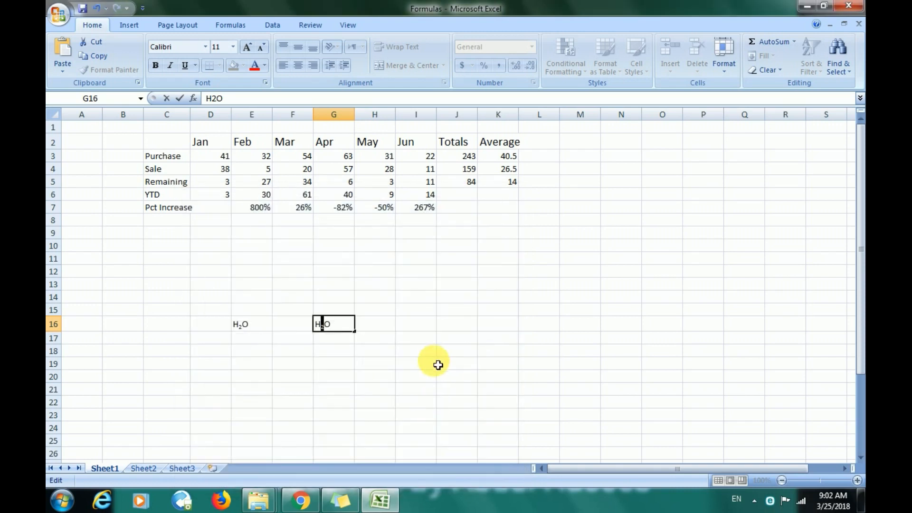
{"action": "left_click", "coordinate": [408, 328]}
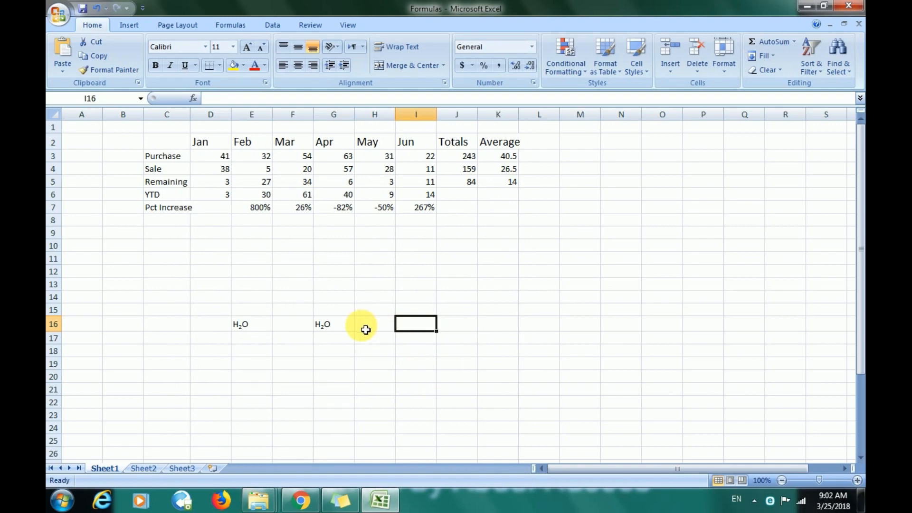
{"action": "left_click", "coordinate": [362, 327]}
{"action": "left_click", "coordinate": [321, 260]}
{"action": "left_click", "coordinate": [261, 231]}
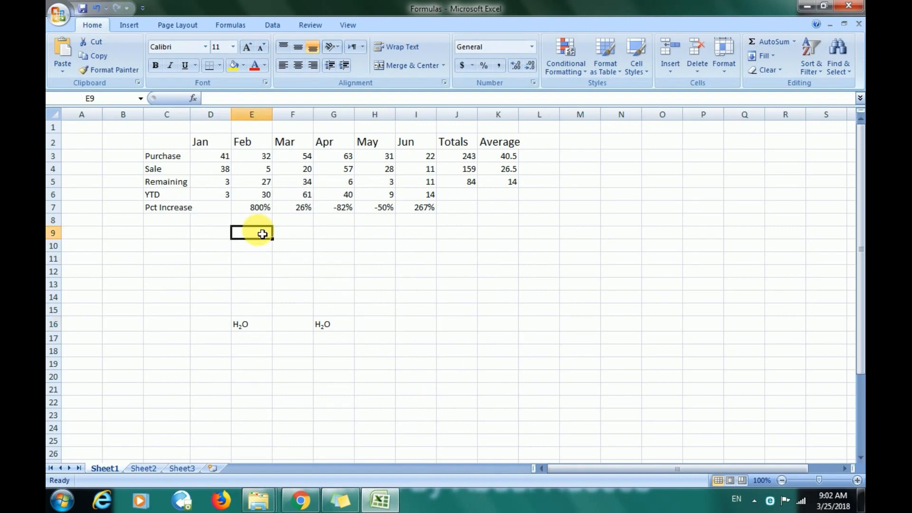
{"action": "left_click", "coordinate": [264, 209]}
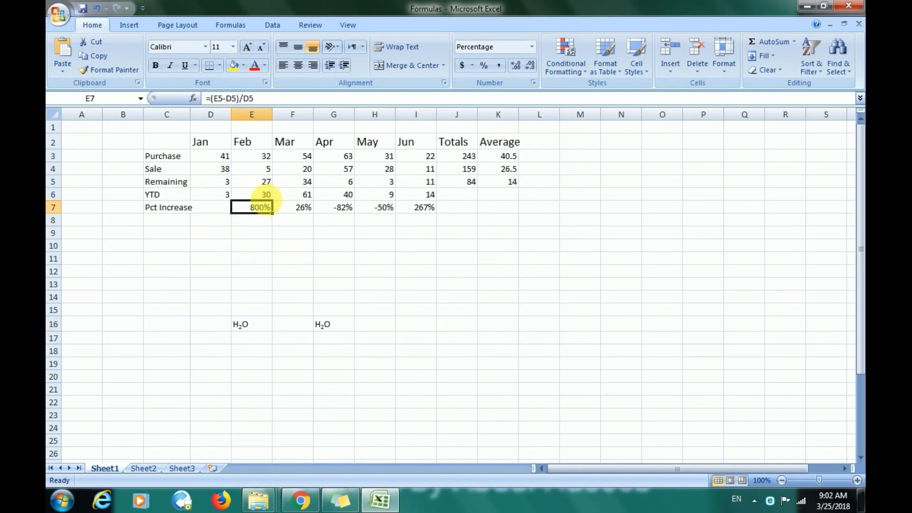
{"action": "left_click", "coordinate": [214, 181]}
Step: Select the Sale values in D4:K4 and try toggling their bold formatting
{"action": "left_click", "coordinate": [218, 169]}
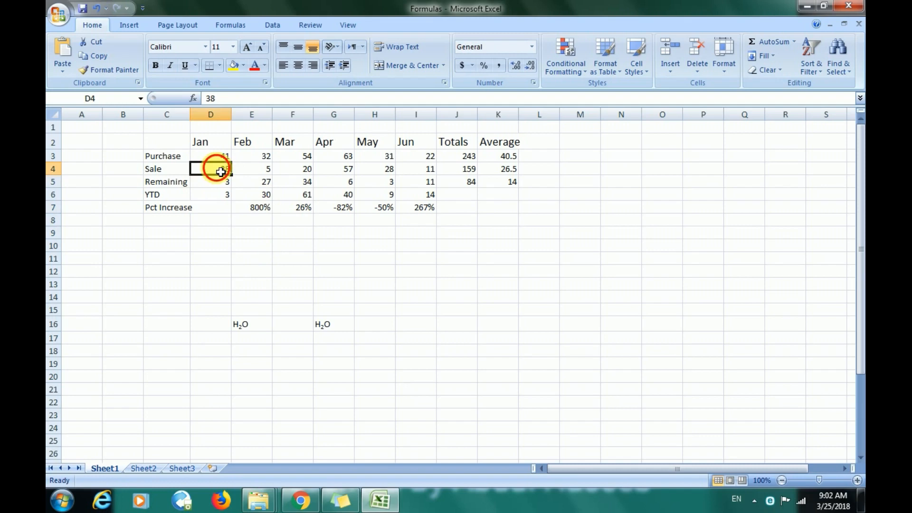
{"action": "left_click", "coordinate": [495, 172], "text": "shift"}
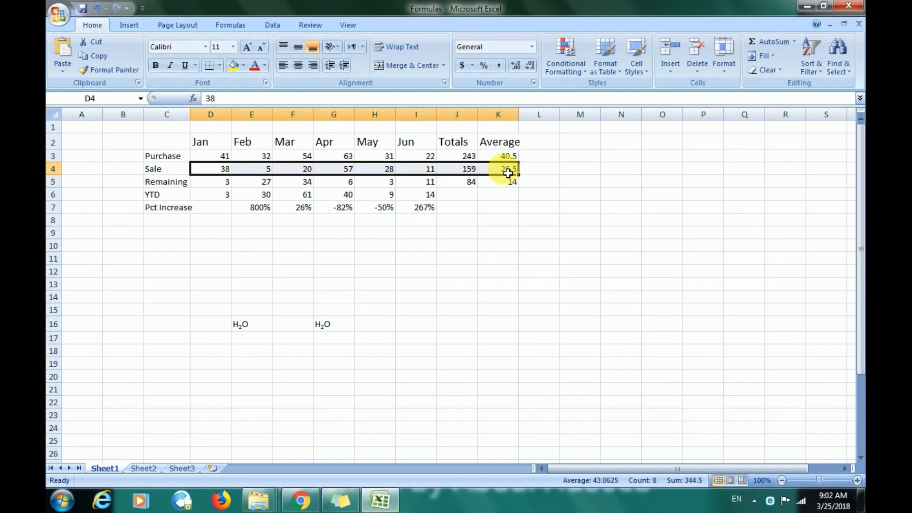
{"action": "right_click", "coordinate": [507, 173]}
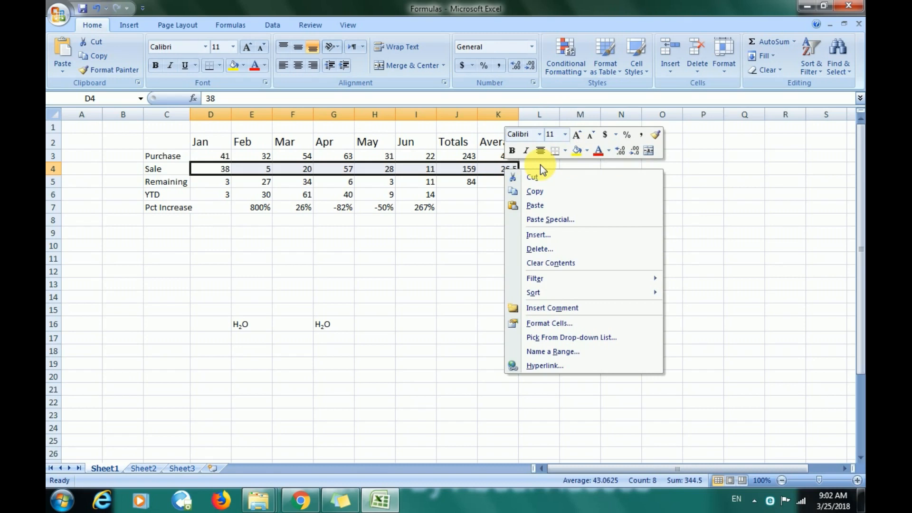
{"action": "left_click", "coordinate": [511, 152]}
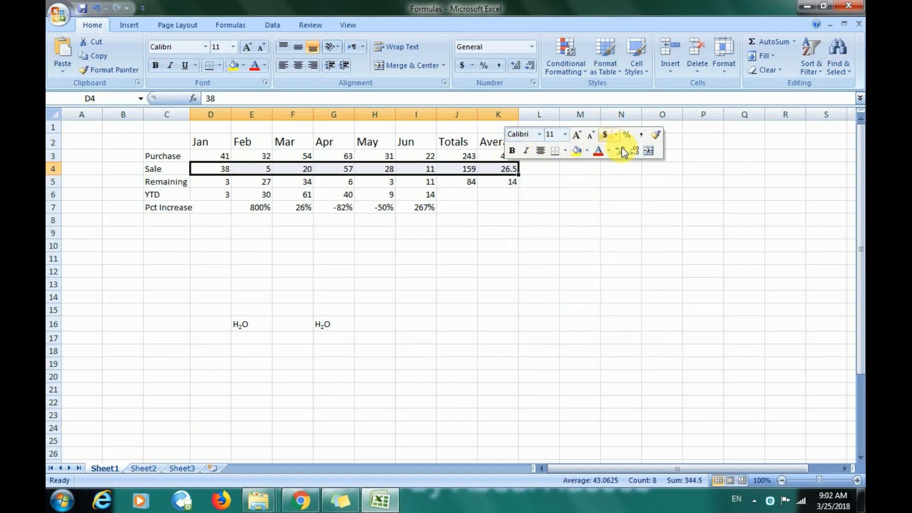
{"action": "left_click", "coordinate": [564, 136]}
{"action": "left_click", "coordinate": [538, 136]}
{"action": "left_click", "coordinate": [538, 135]}
{"action": "left_click", "coordinate": [538, 135]}
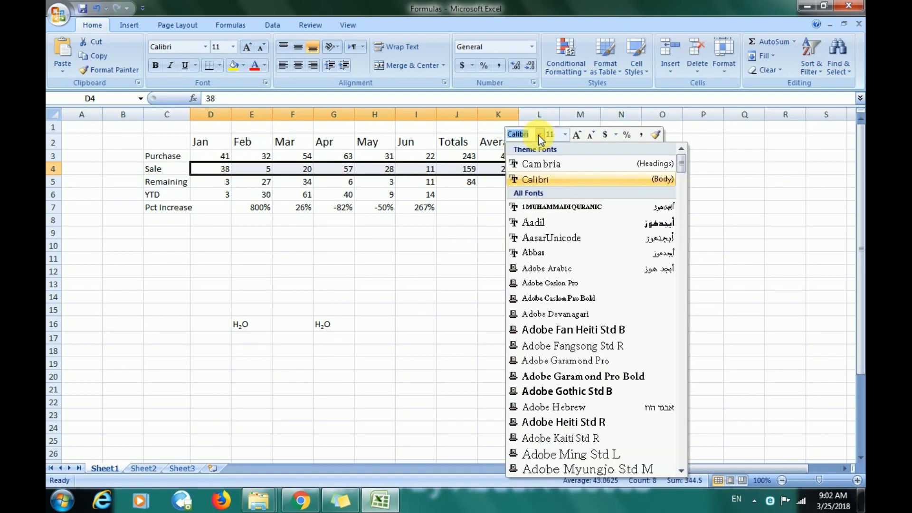
{"action": "left_click", "coordinate": [538, 135]}
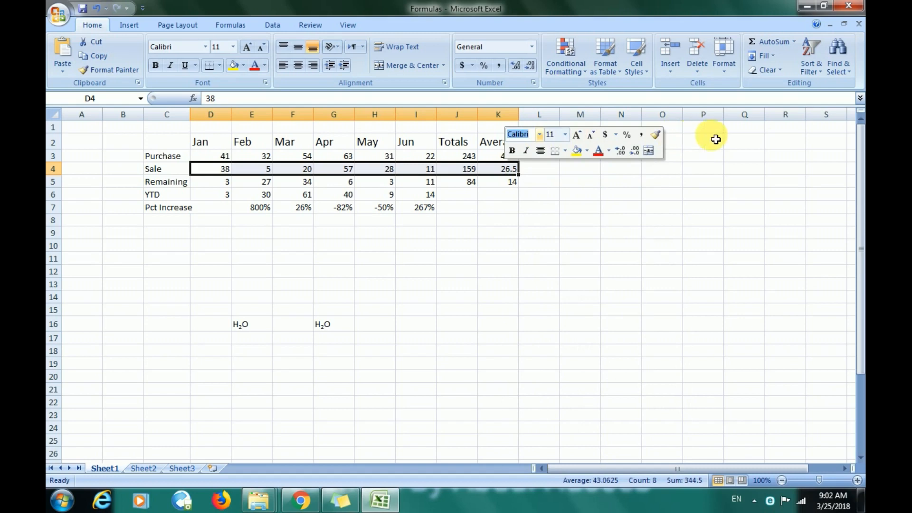
{"action": "left_click", "coordinate": [582, 209]}
{"action": "left_click", "coordinate": [527, 170]}
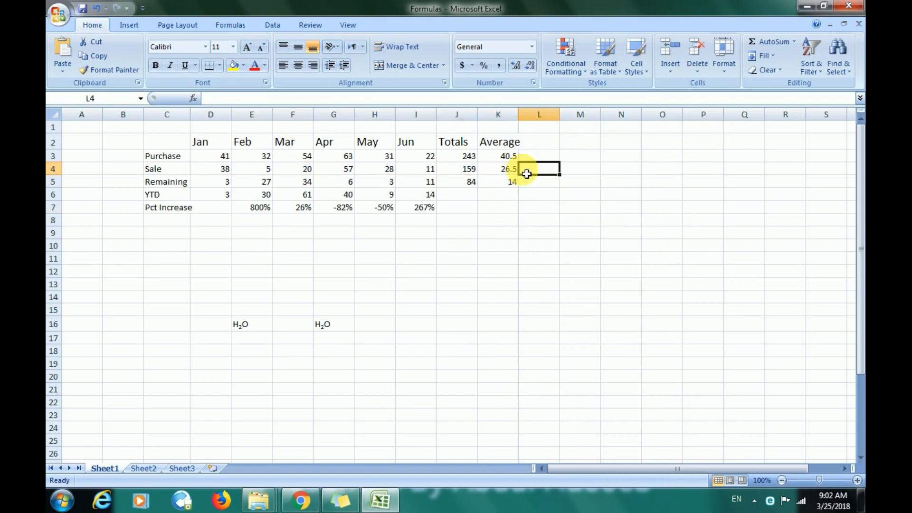
{"action": "left_click", "coordinate": [506, 181]}
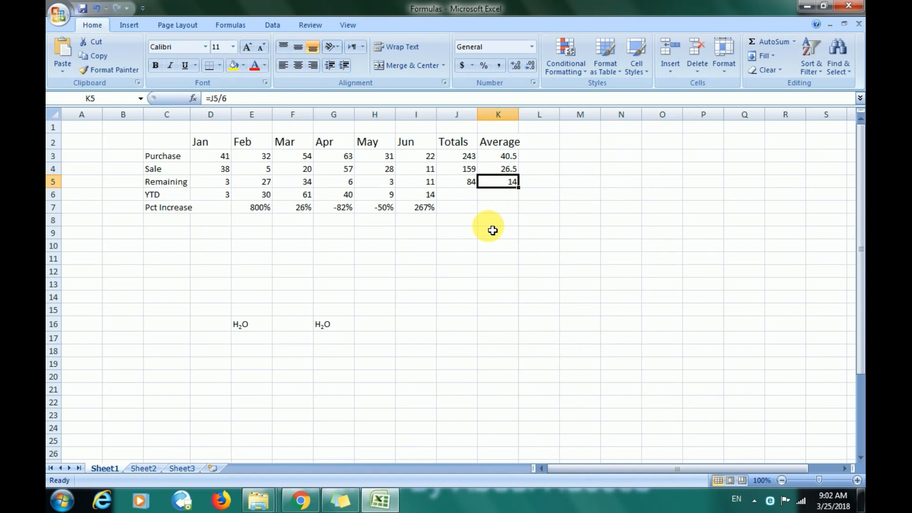
Step: Try the Strikethrough effect on the Sale values in D4:K4, and undo it
{"action": "left_click_drag", "start_coordinate": [223, 169], "coordinate": [498, 168]}
{"action": "right_click", "coordinate": [497, 168]}
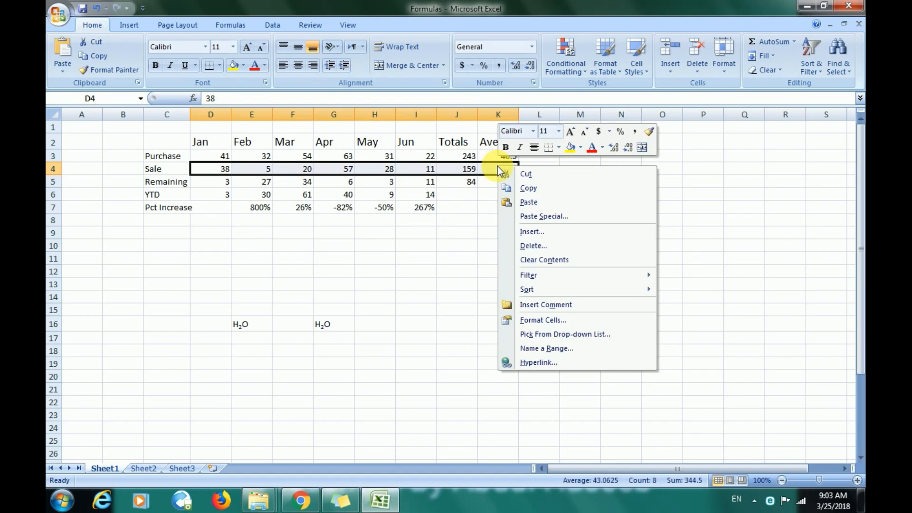
{"action": "left_click", "coordinate": [550, 319]}
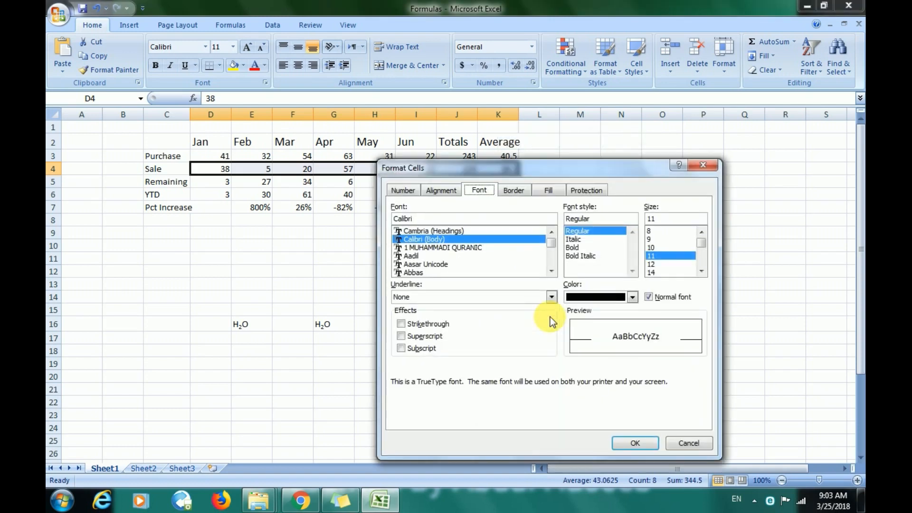
{"action": "left_click", "coordinate": [417, 325]}
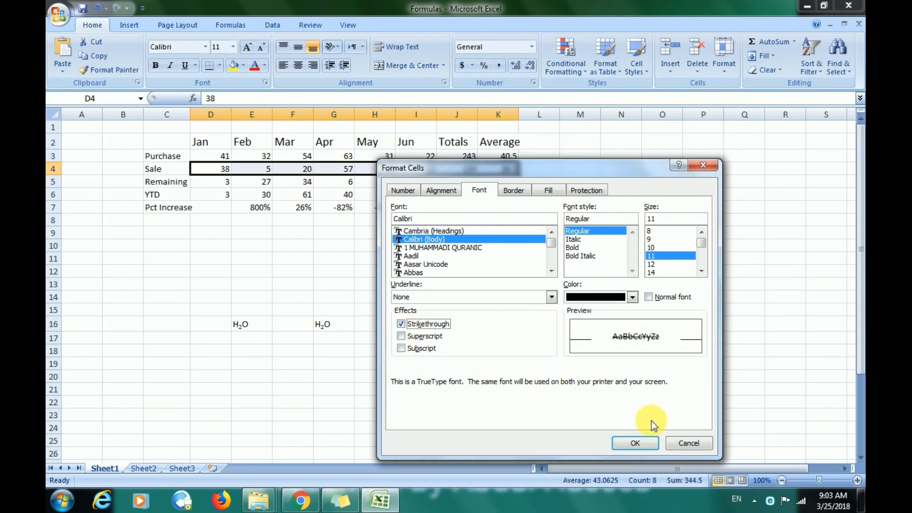
{"action": "left_click", "coordinate": [635, 442]}
{"action": "key", "text": "ctrl+z"}
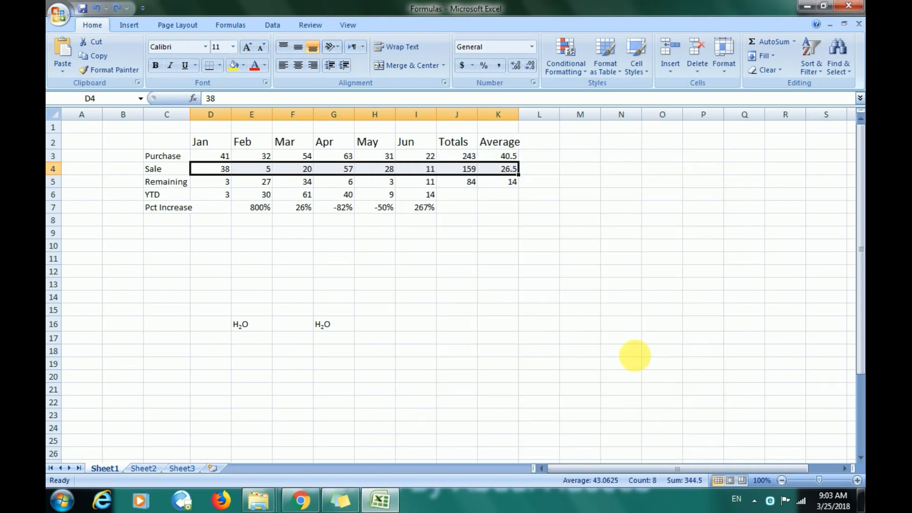
Step: Try the Subscript and Superscript effects on the Sale values in D4:K4, apply Superscript, and undo it
{"action": "right_click", "coordinate": [481, 169]}
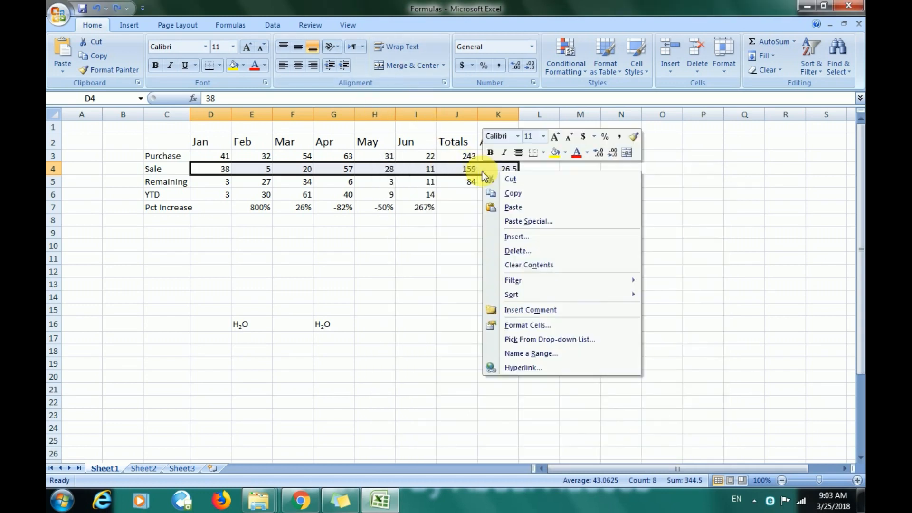
{"action": "left_click", "coordinate": [539, 324]}
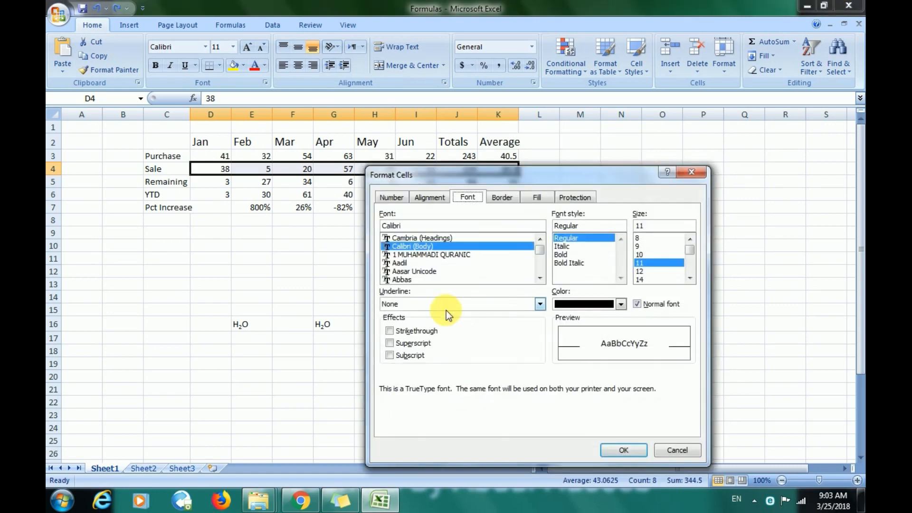
{"action": "left_click", "coordinate": [418, 342]}
{"action": "left_click", "coordinate": [412, 355]}
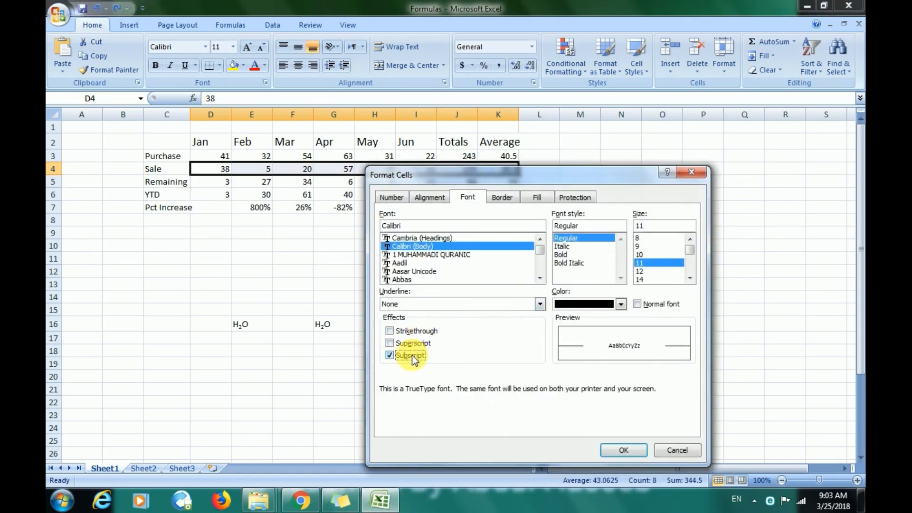
{"action": "left_click", "coordinate": [415, 343]}
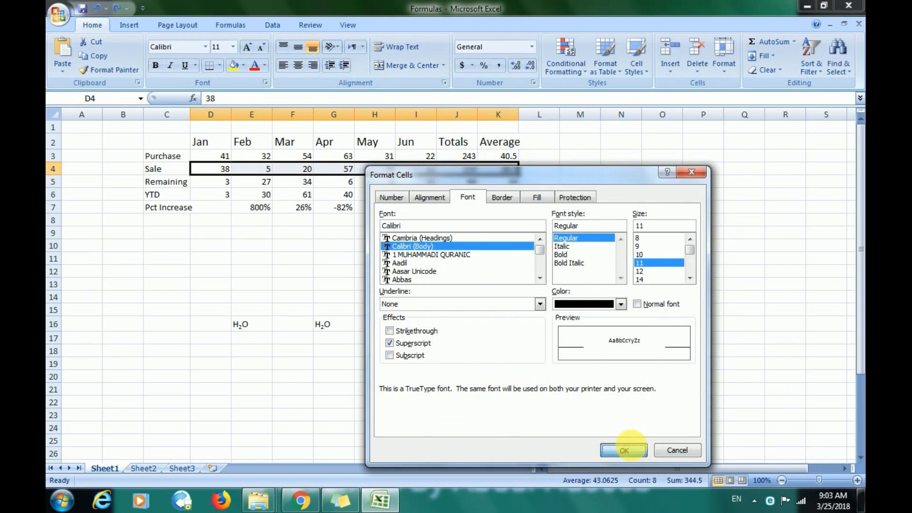
{"action": "left_click", "coordinate": [624, 450]}
{"action": "key", "text": "ctrl+z"}
Step: Select the empty cell J15 and dismiss the Windows color scheme message without choosing an option
{"action": "left_click", "coordinate": [578, 309]}
{"action": "left_click", "coordinate": [449, 309]}
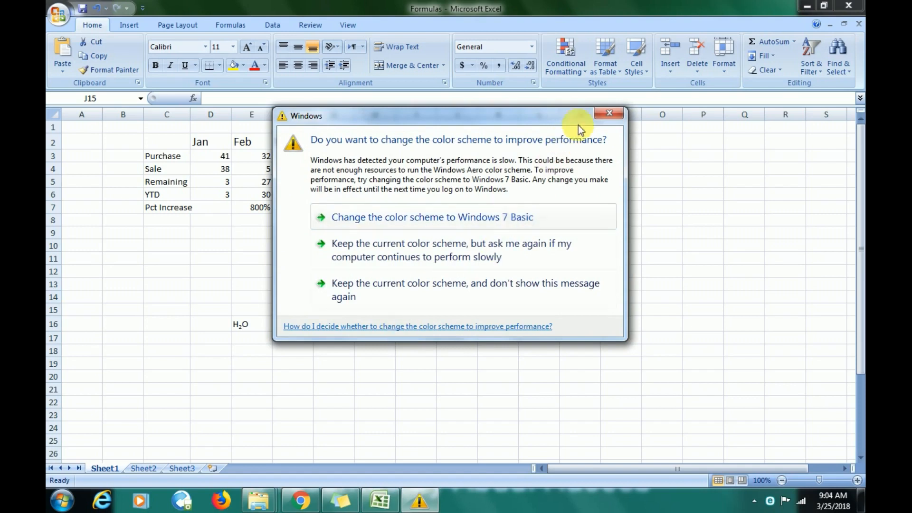
{"action": "left_click", "coordinate": [610, 114]}
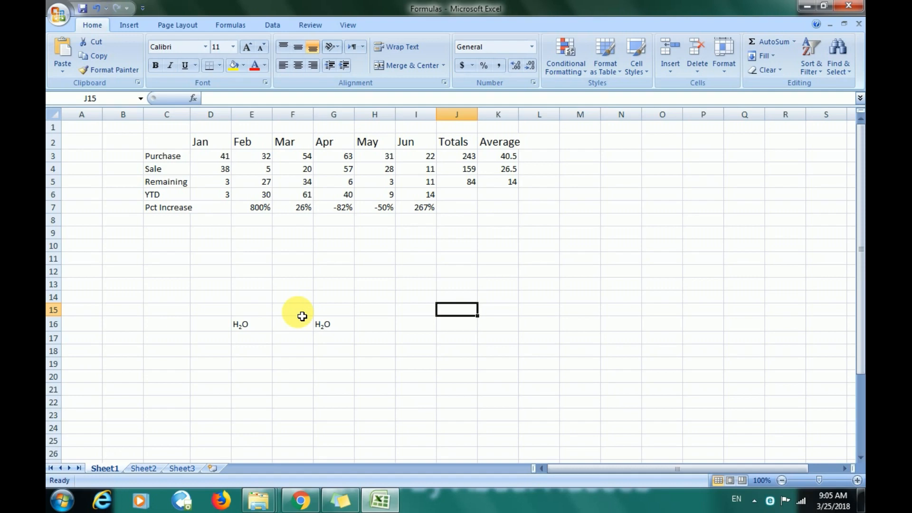
{"action": "left_click", "coordinate": [755, 501]}
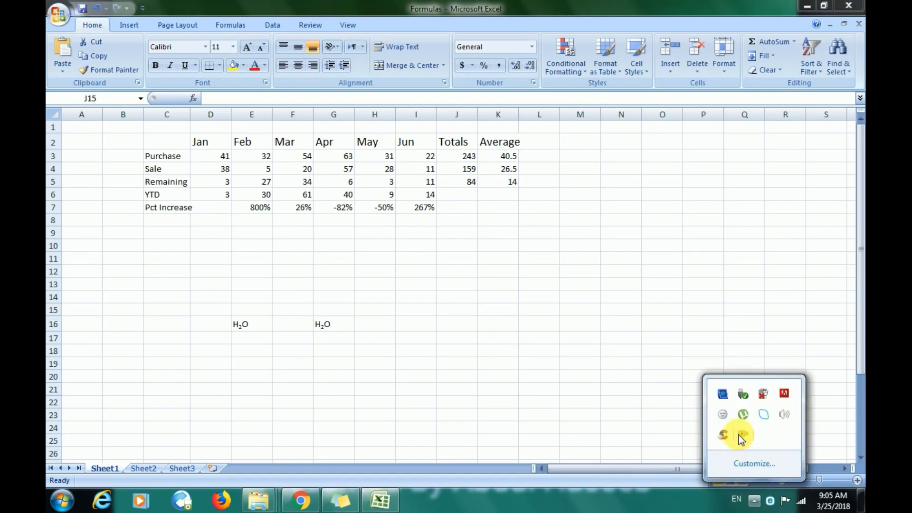